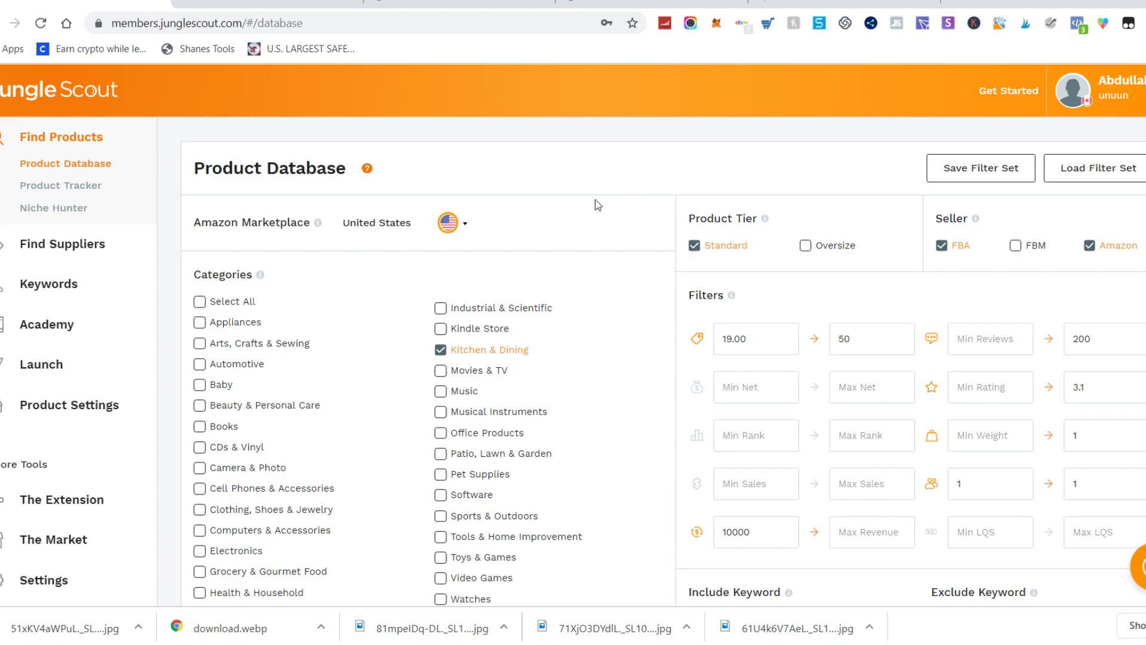
- Clear and reselect the Home & Kitchen and Kitchen & Dining categories
scroll(596, 199, "down", 1)
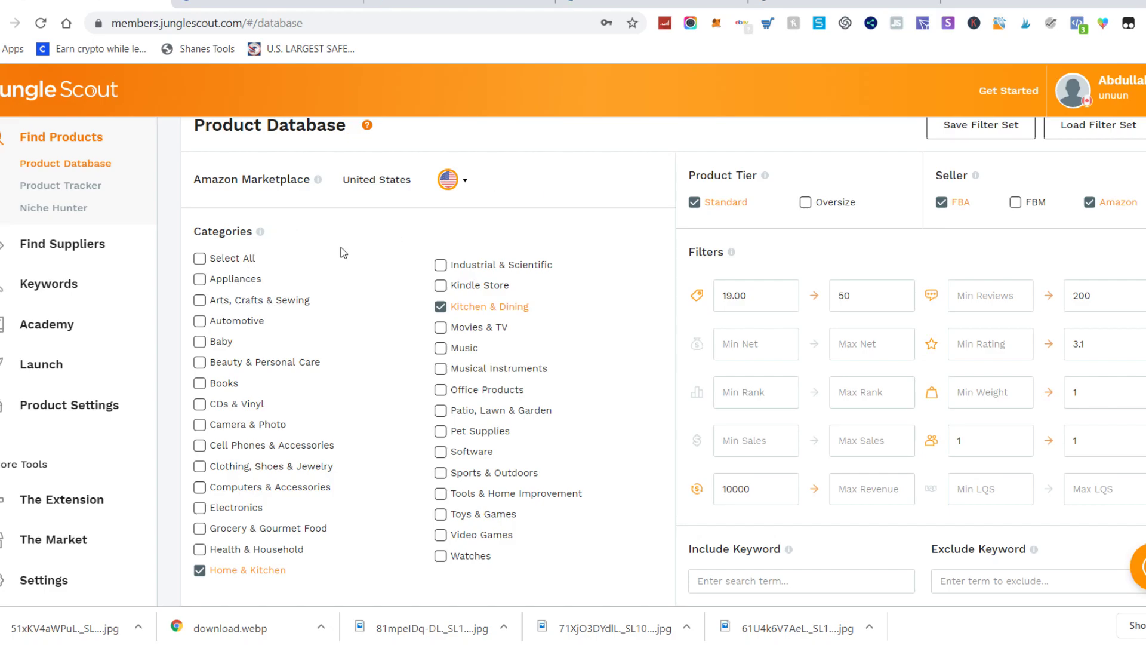
left_click(231, 574)
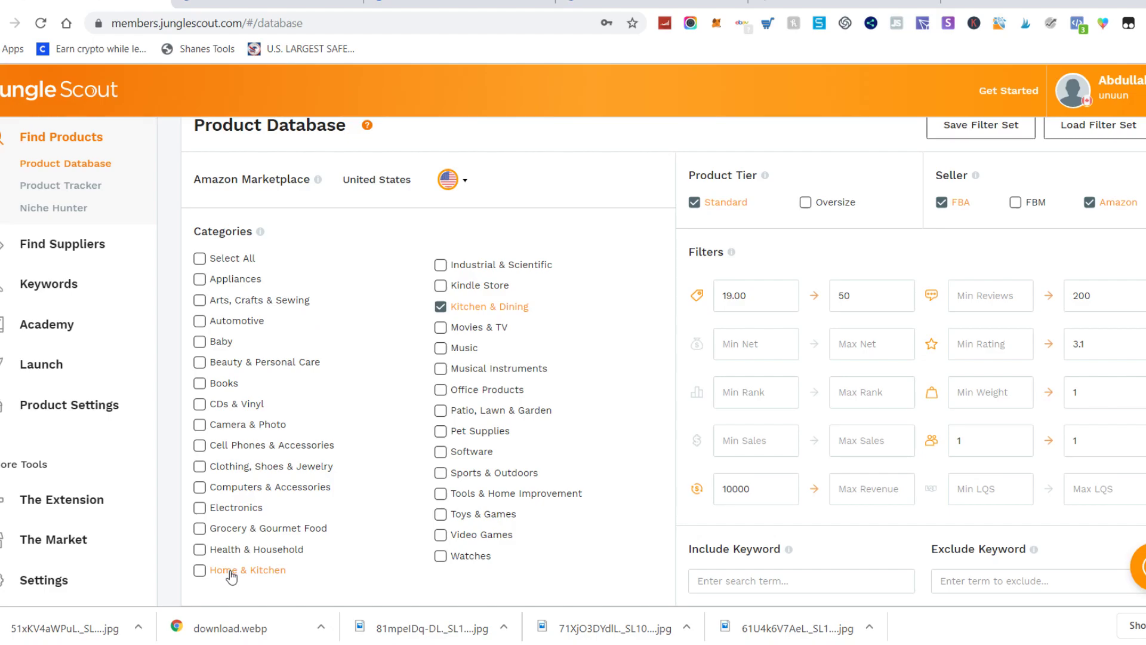
left_click(475, 313)
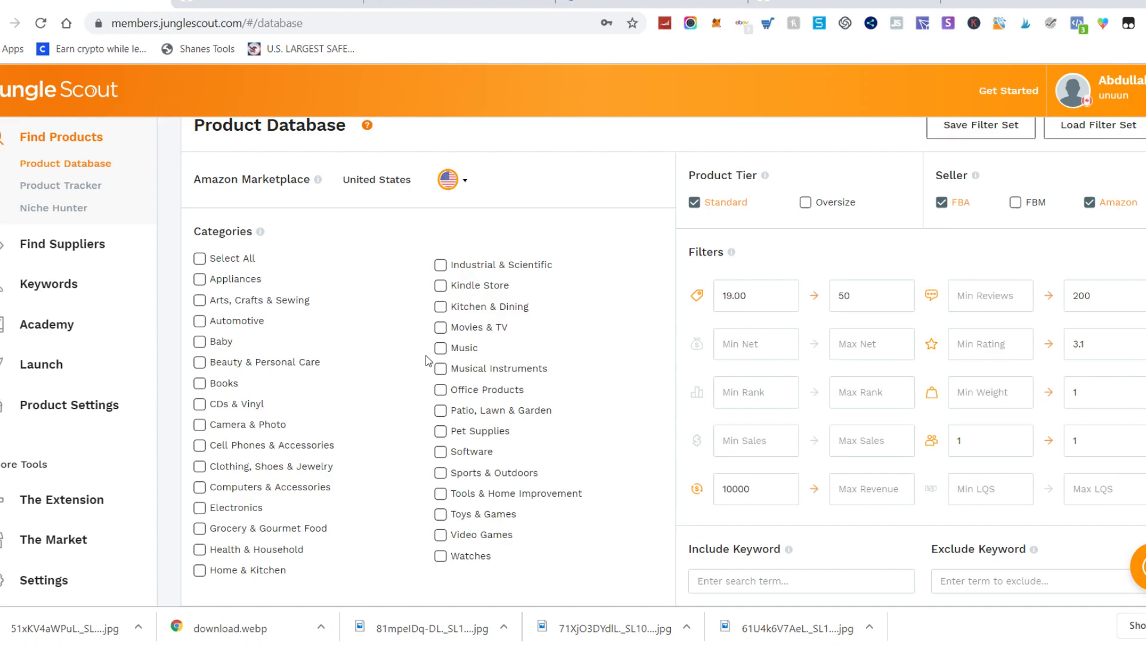
left_click(244, 571)
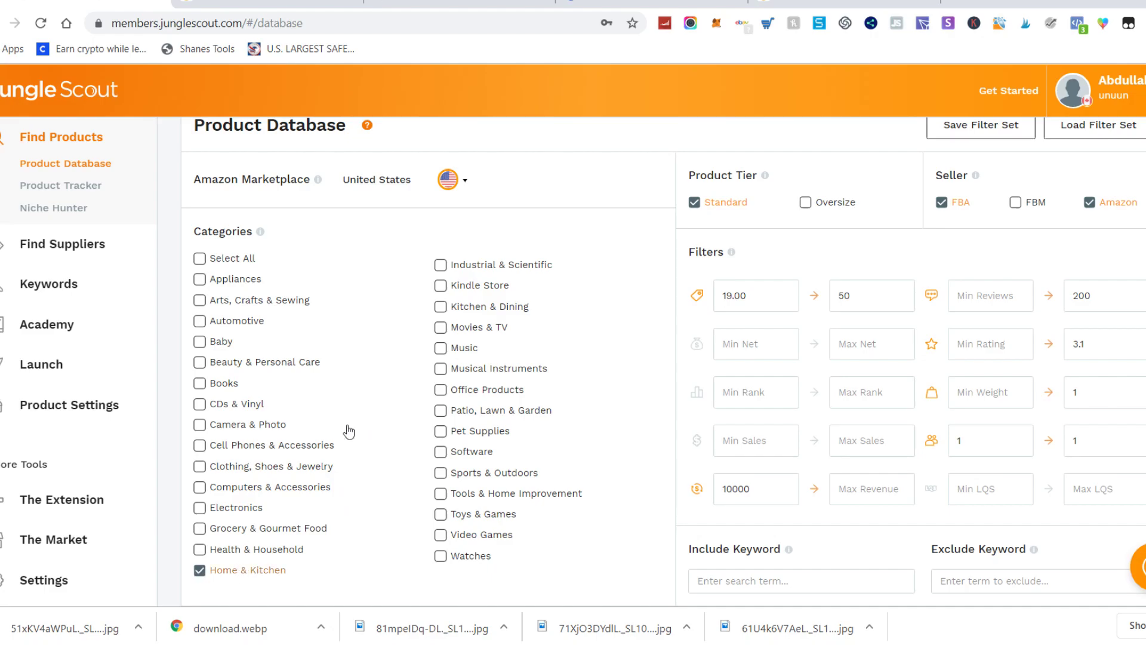
left_click(455, 310)
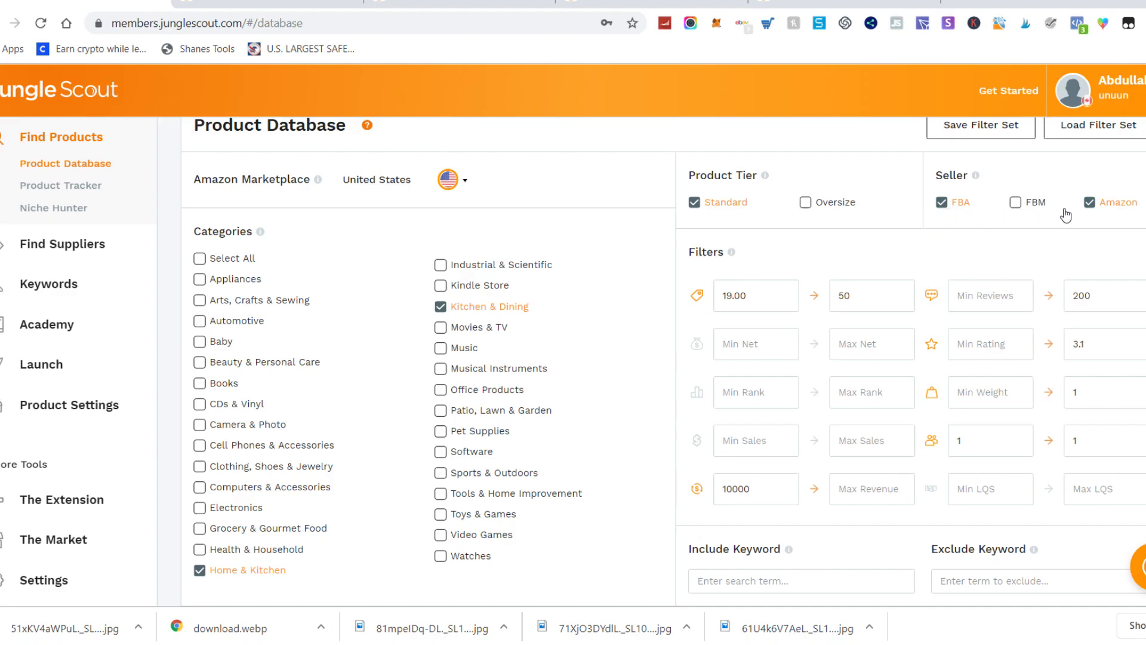
- Exclude Amazon as a seller and remove the maximum price from the filters
left_click(1091, 204)
double_click(725, 293)
left_click_drag(875, 292, 837, 293)
key("BackSpace")
type("4")
key("BackSpace")
- Set the maximum number of reviews to 120
left_click(1093, 296)
key("BackSpace")
key("BackSpace")
key("BackSpace")
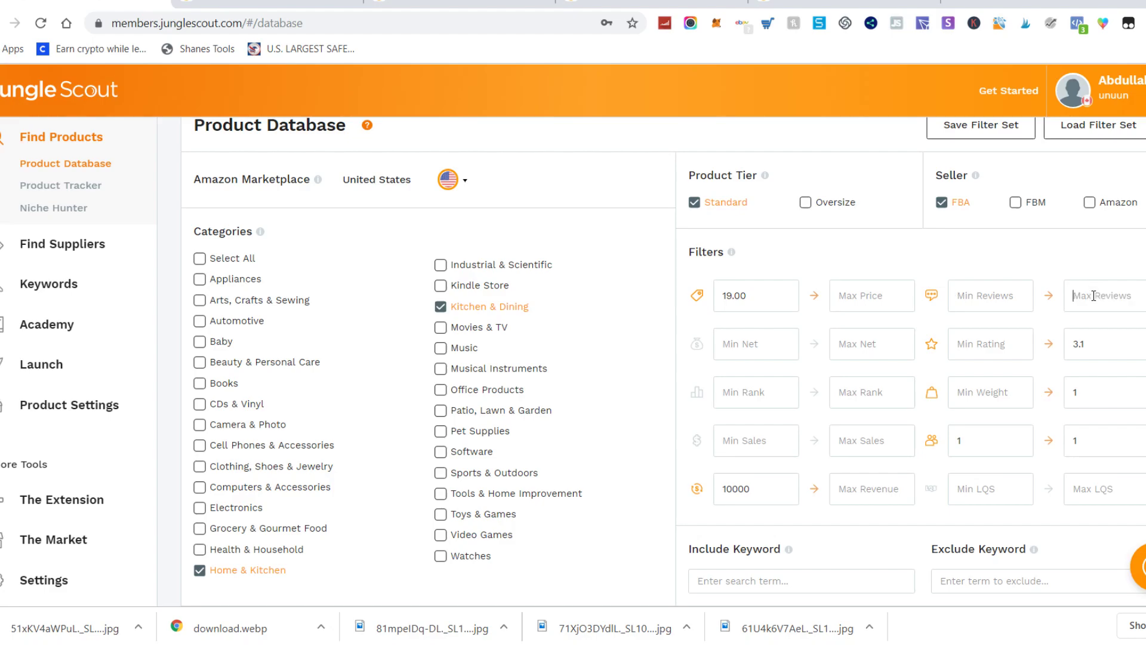
type("120")
- Go over the maximum rating and weight filters and re-enter 1 as the minimum number of sellers
double_click(1098, 338)
left_click(1095, 398)
left_click(1025, 439)
key("BackSpace")
type("1")
- Set the minimum revenue filter to 3000
left_click(834, 345)
double_click(759, 484)
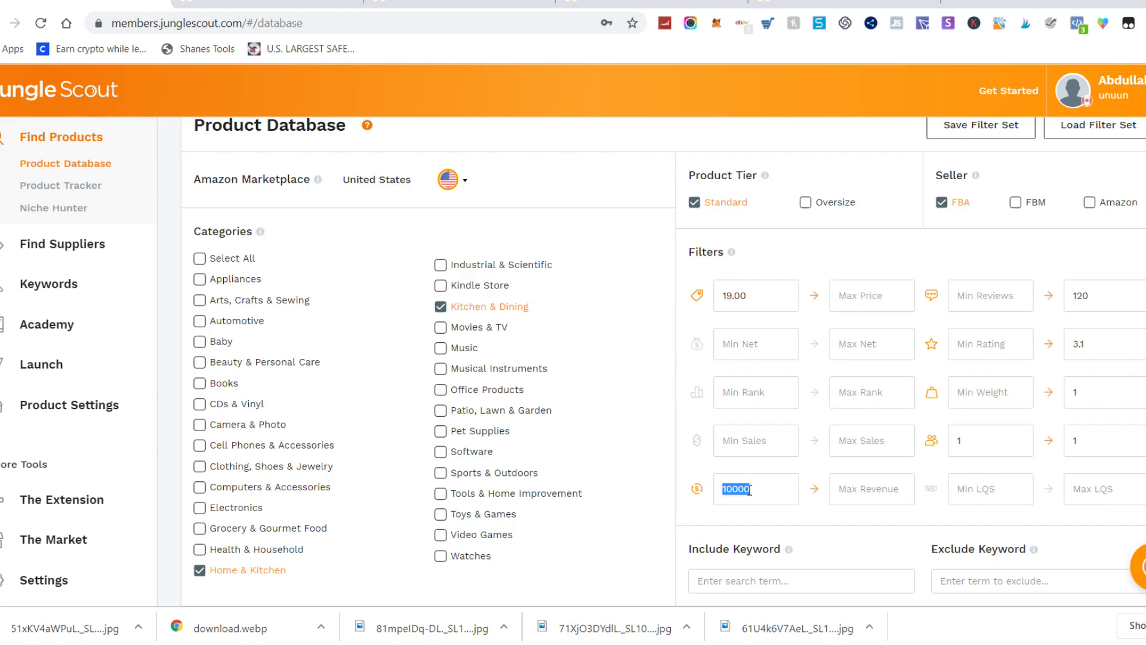
key("BackSpace")
type("300")
key("BackSpace")
type("000")
- Run the product database search with the chosen filters
scroll(782, 493, "down", 2)
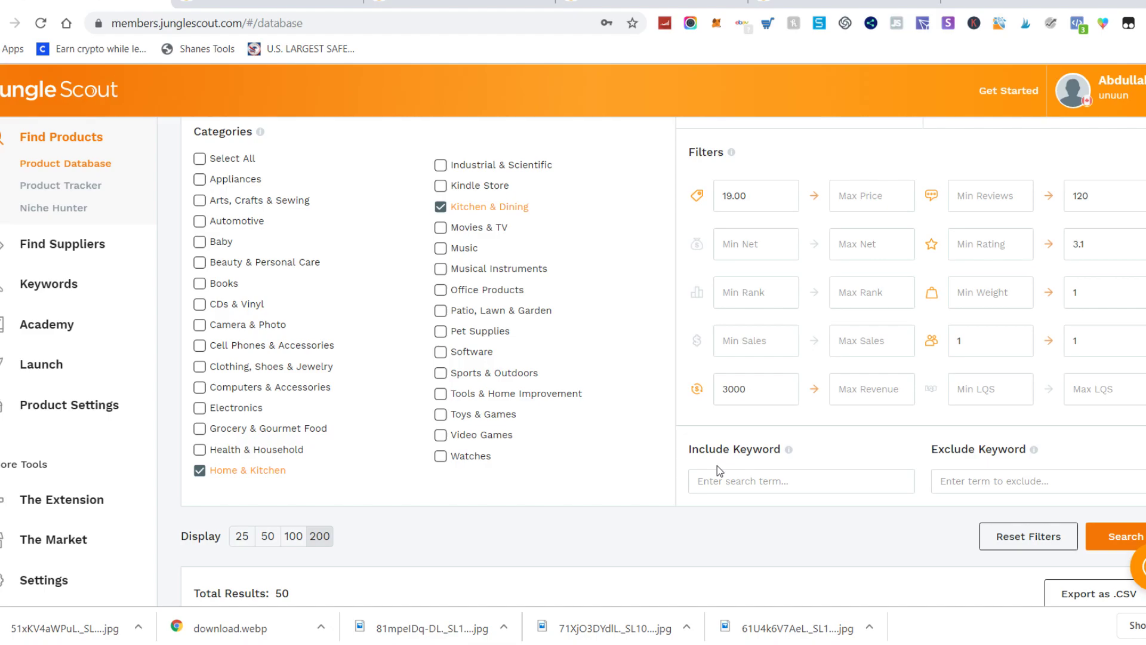
scroll(718, 466, "down", 3)
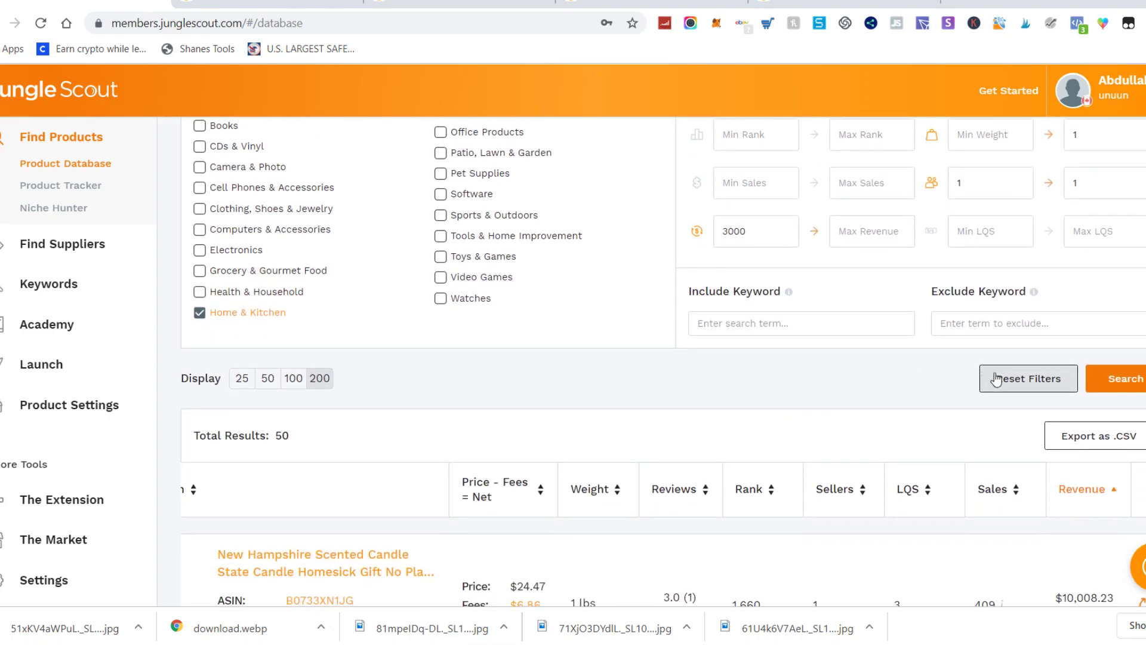
left_click(1103, 374)
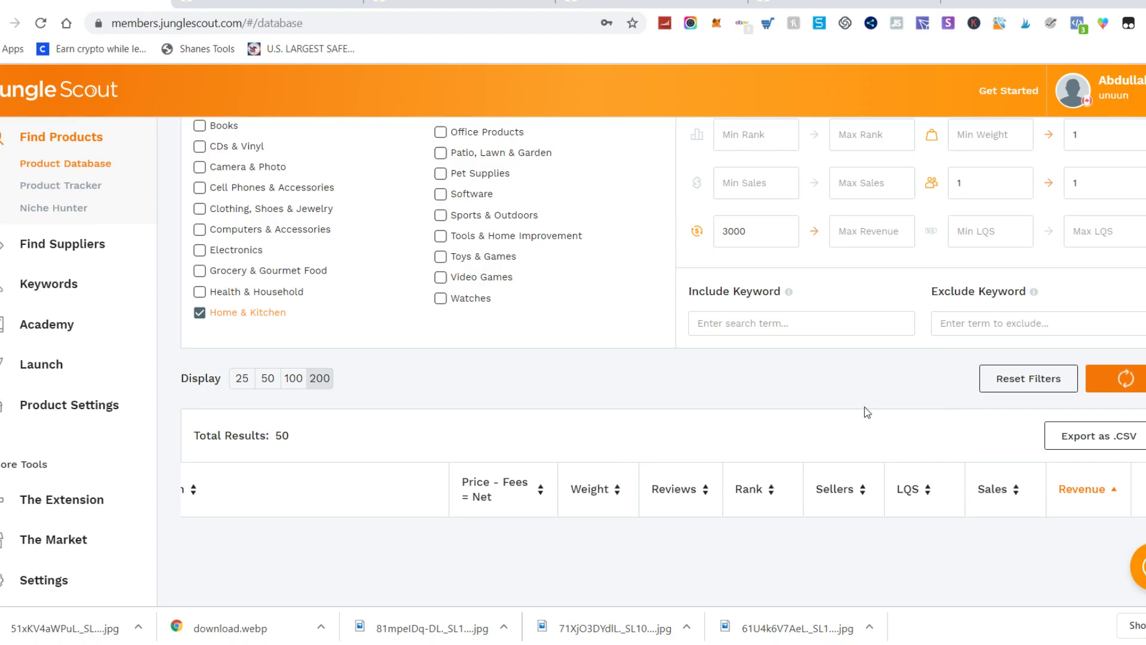
scroll(864, 406, "up", 4)
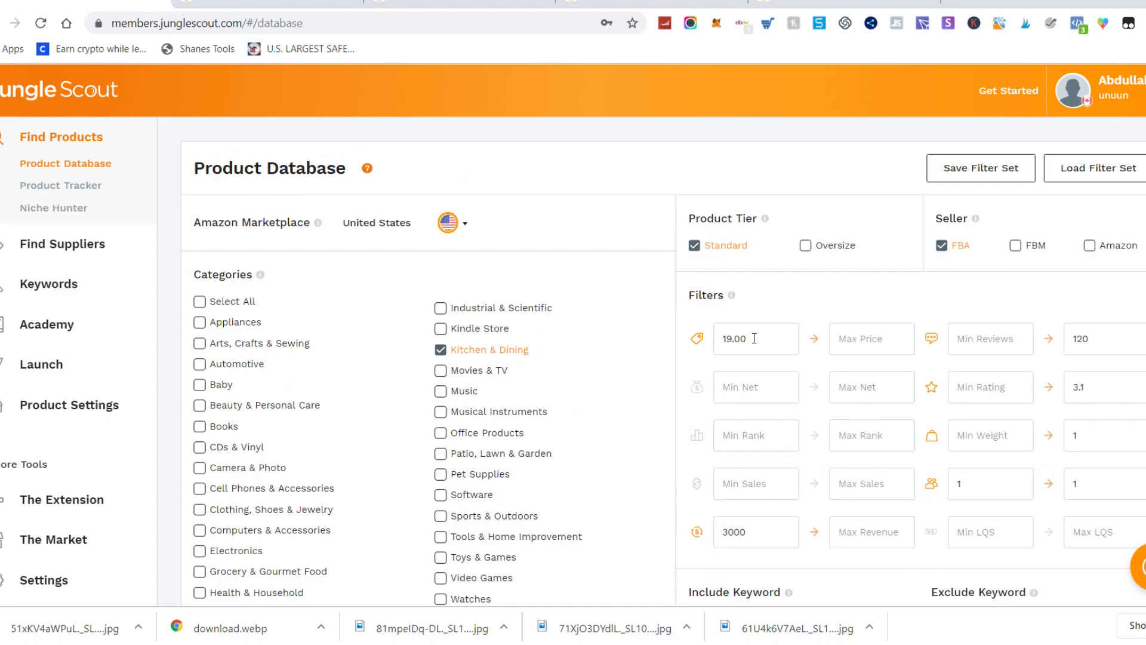
scroll(753, 338, "down", 1)
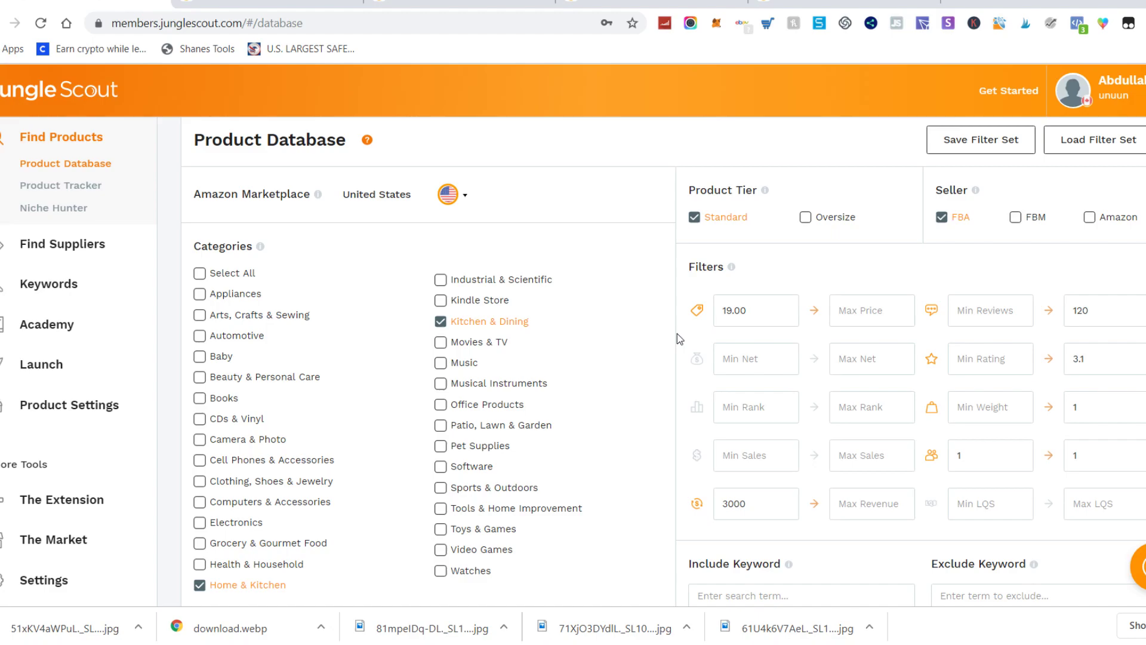
scroll(677, 333, "down", 2)
scroll(677, 333, "up", 2)
scroll(677, 333, "down", 1)
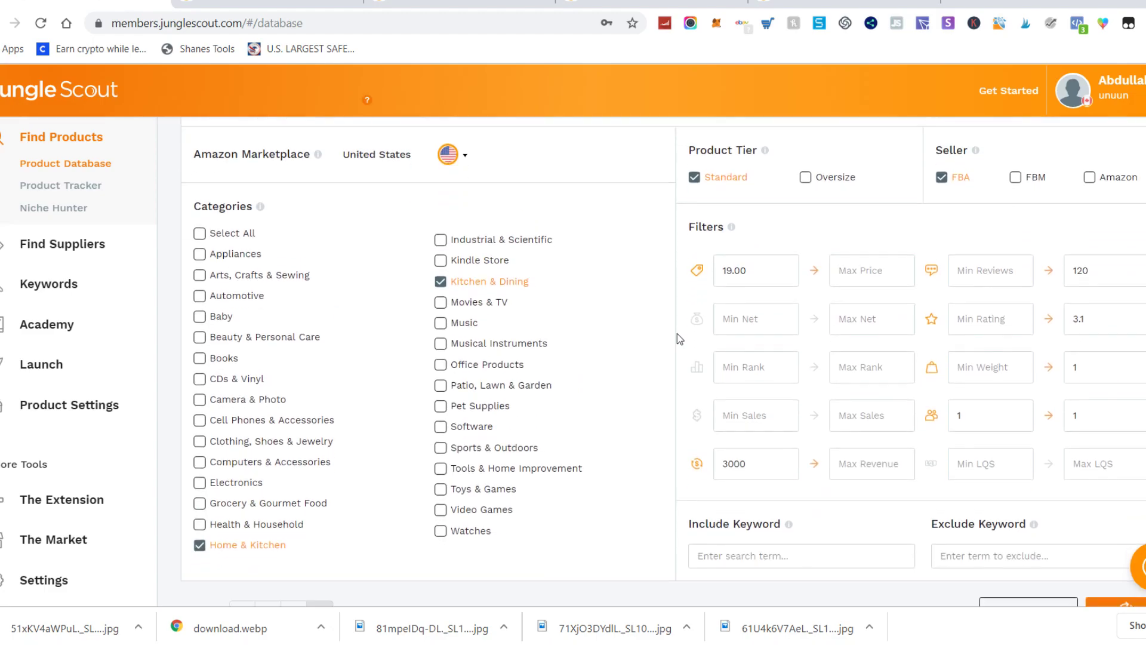
scroll(676, 333, "down", 3)
scroll(677, 334, "up", 4)
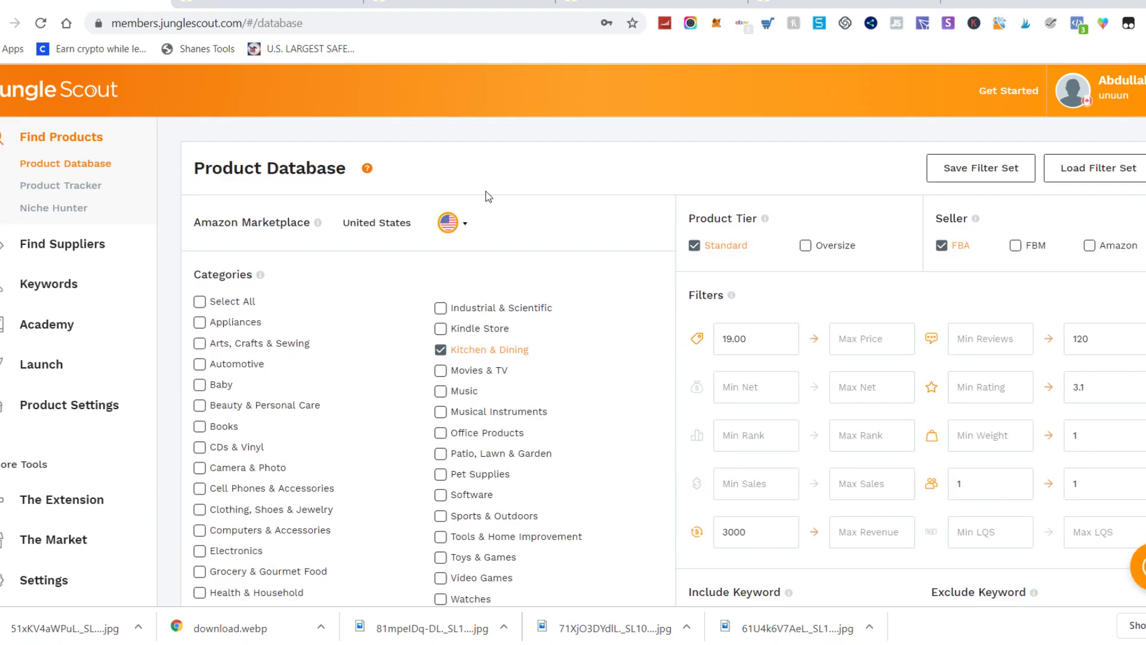
- View the available Amazon marketplaces without changing the United States selection
left_click(464, 223)
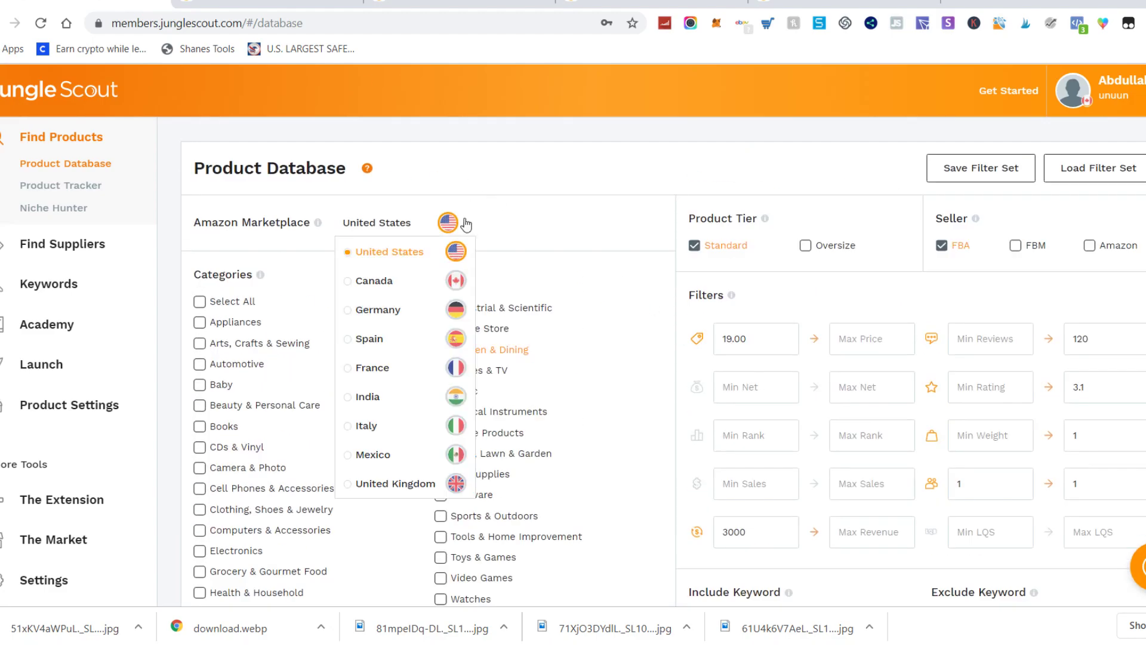
left_click(501, 195)
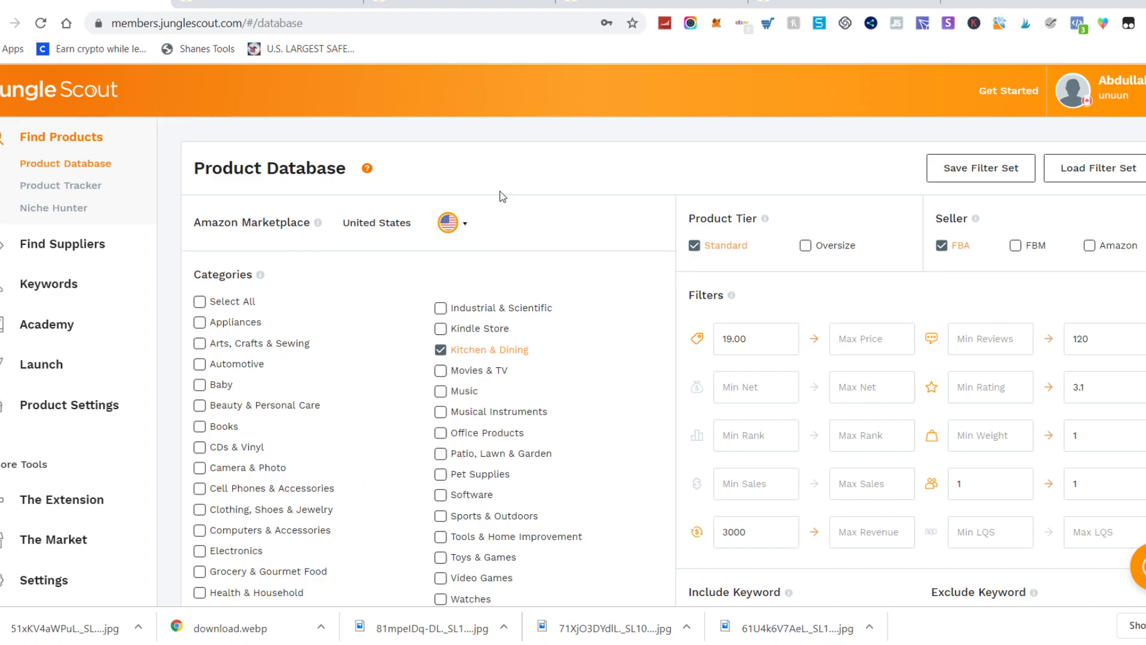
left_click(466, 226)
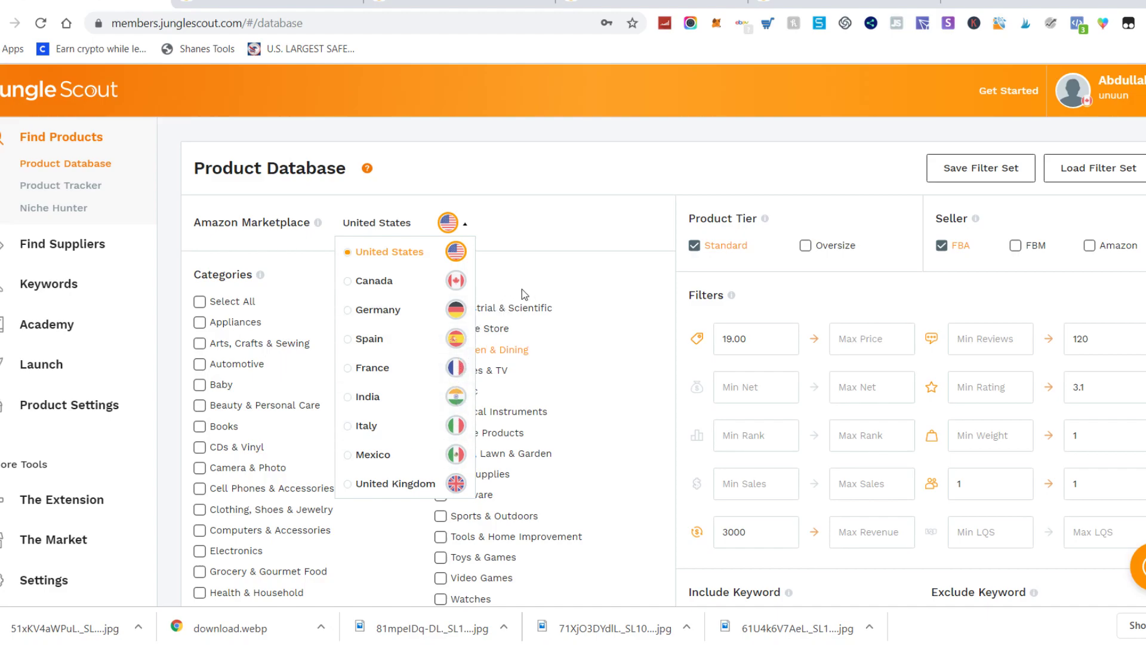
left_click(467, 229)
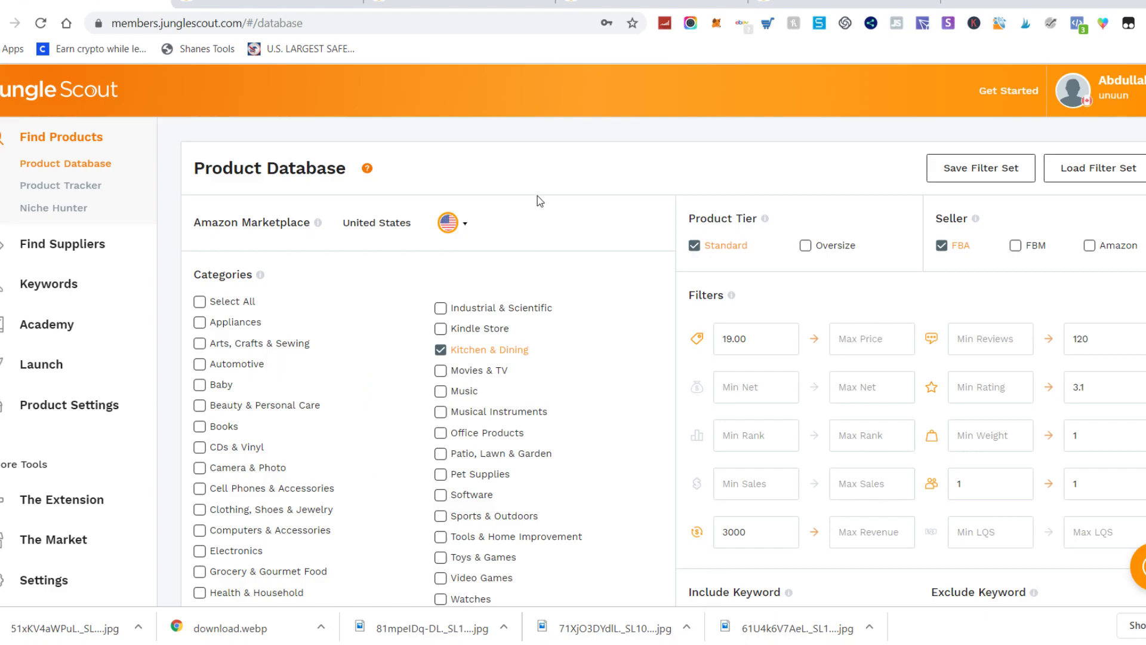
scroll(540, 200, "down", 6)
scroll(537, 196, "up", 5)
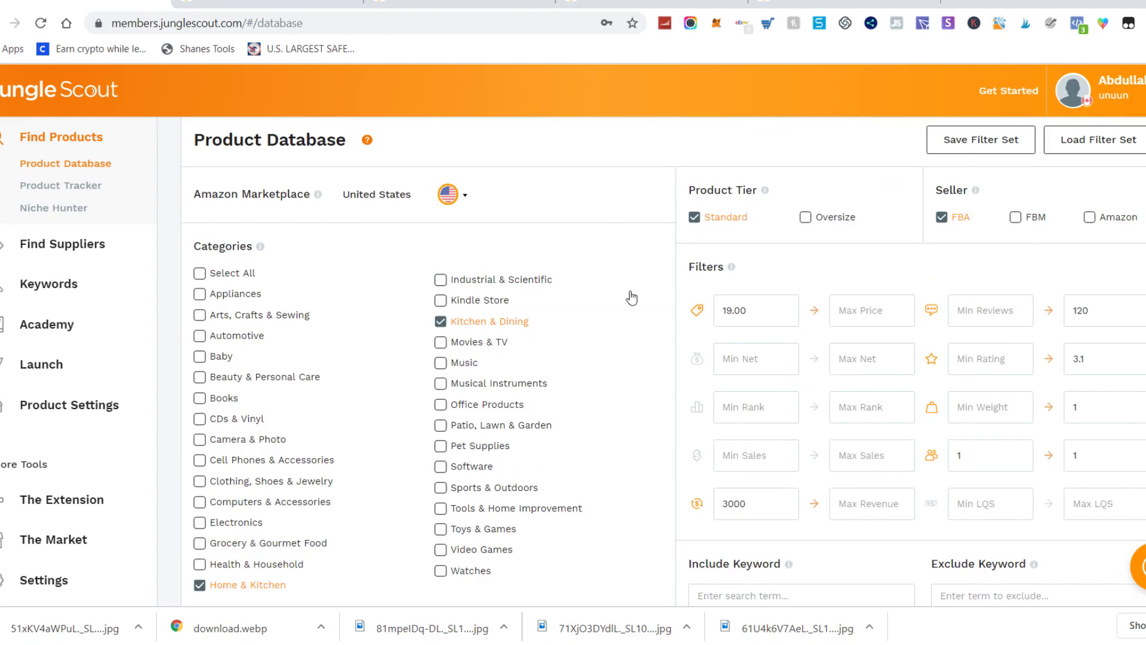
scroll(632, 297, "up", 1)
scroll(631, 297, "down", 10)
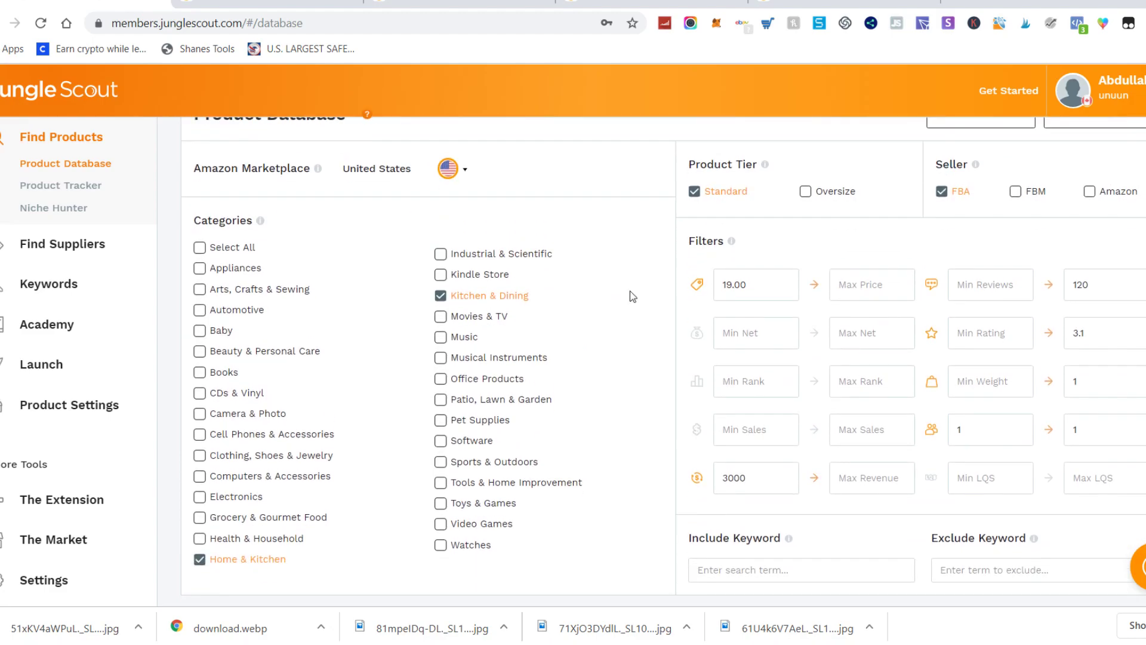
scroll(631, 296, "up", 3)
scroll(631, 296, "up", 10)
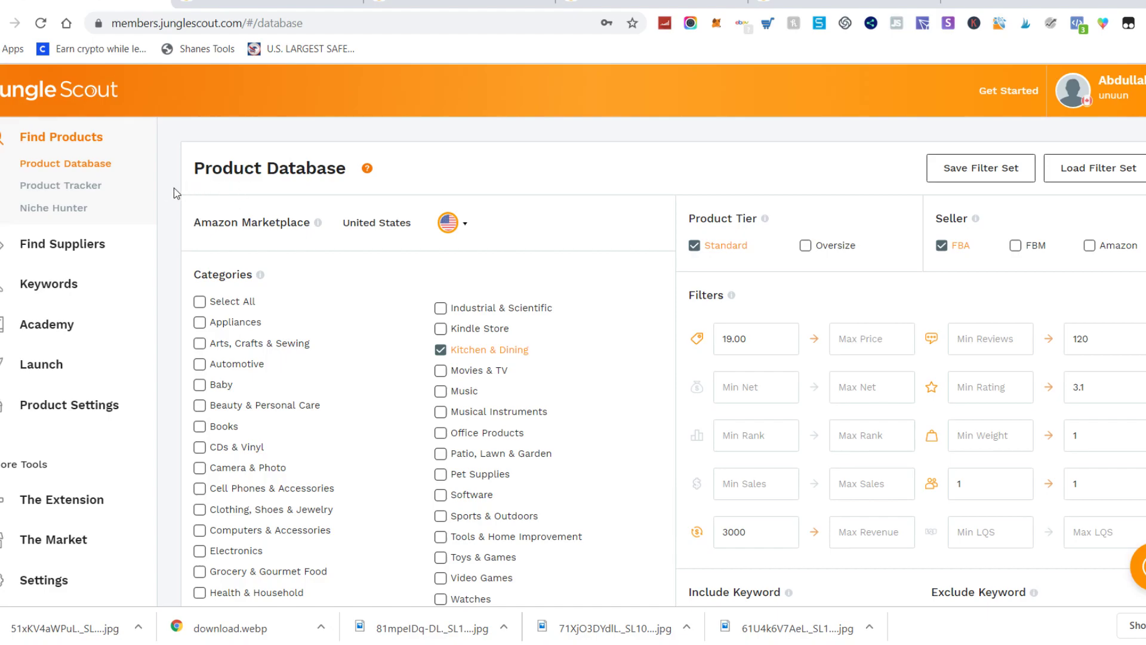
- Check the total number of search results against the filters and look over the first product listings
scroll(225, 194, "down", 5)
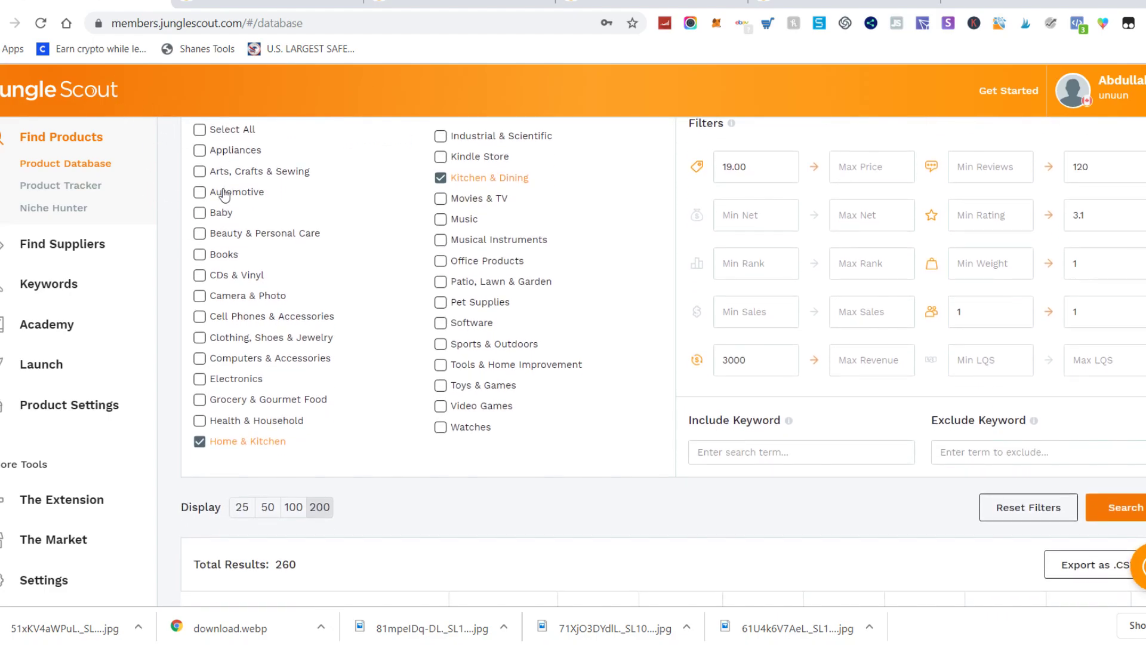
scroll(225, 194, "down", 2)
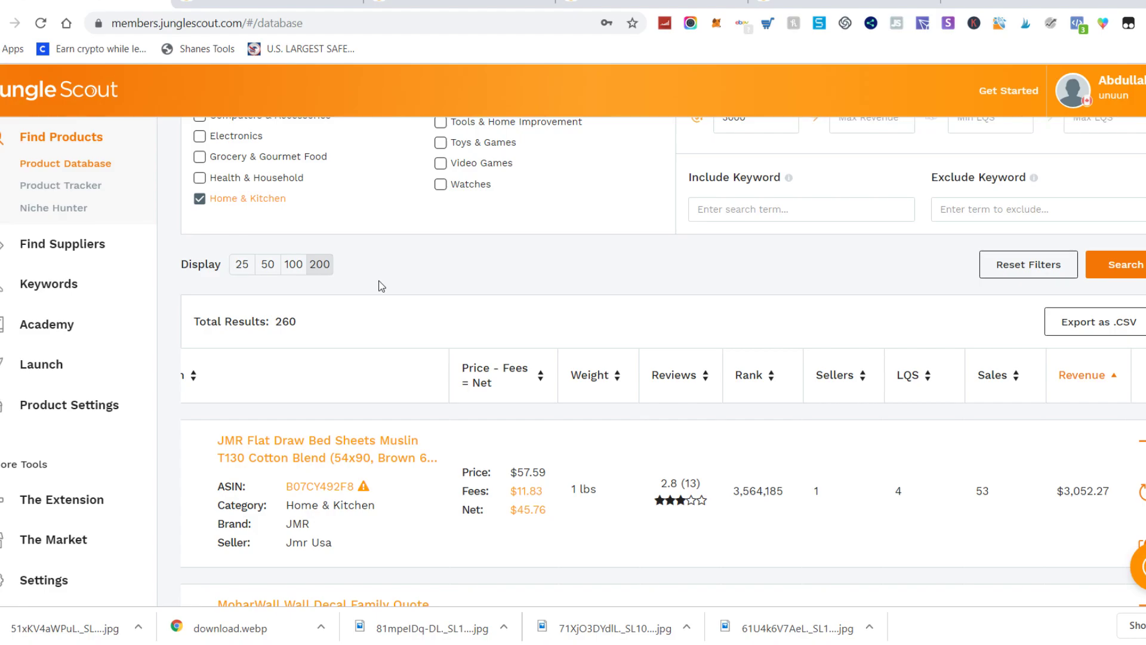
double_click(285, 323)
scroll(432, 303, "up", 5)
scroll(432, 307, "up", 2)
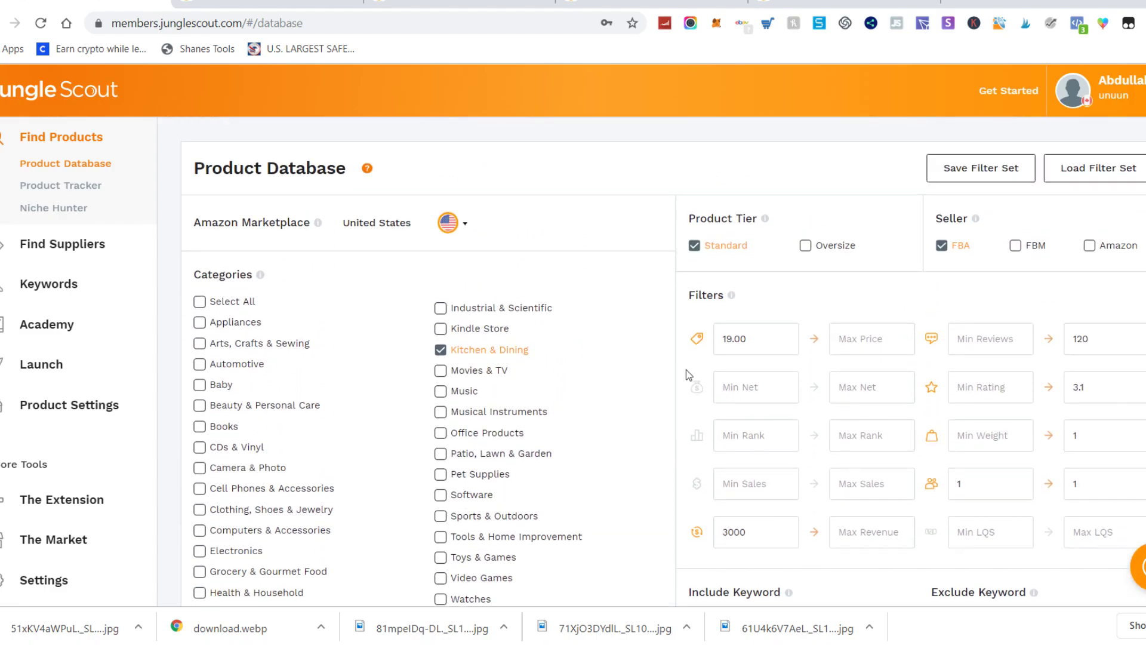
scroll(696, 320, "down", 15)
scroll(699, 325, "up", 8)
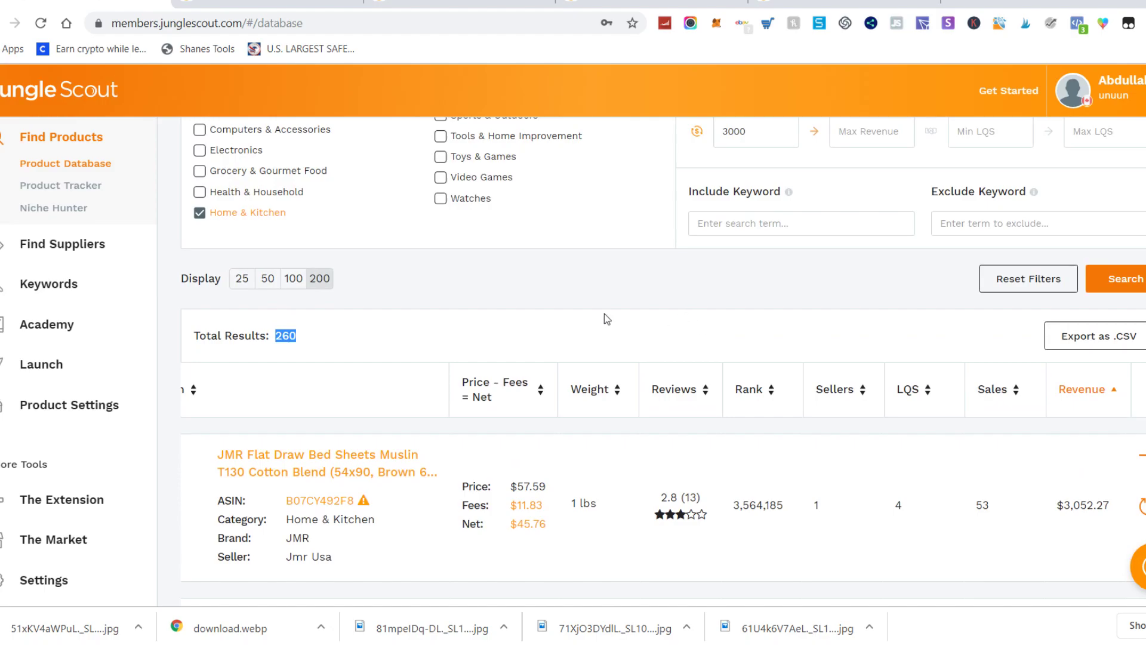
left_click(456, 326)
scroll(424, 347, "down", 4)
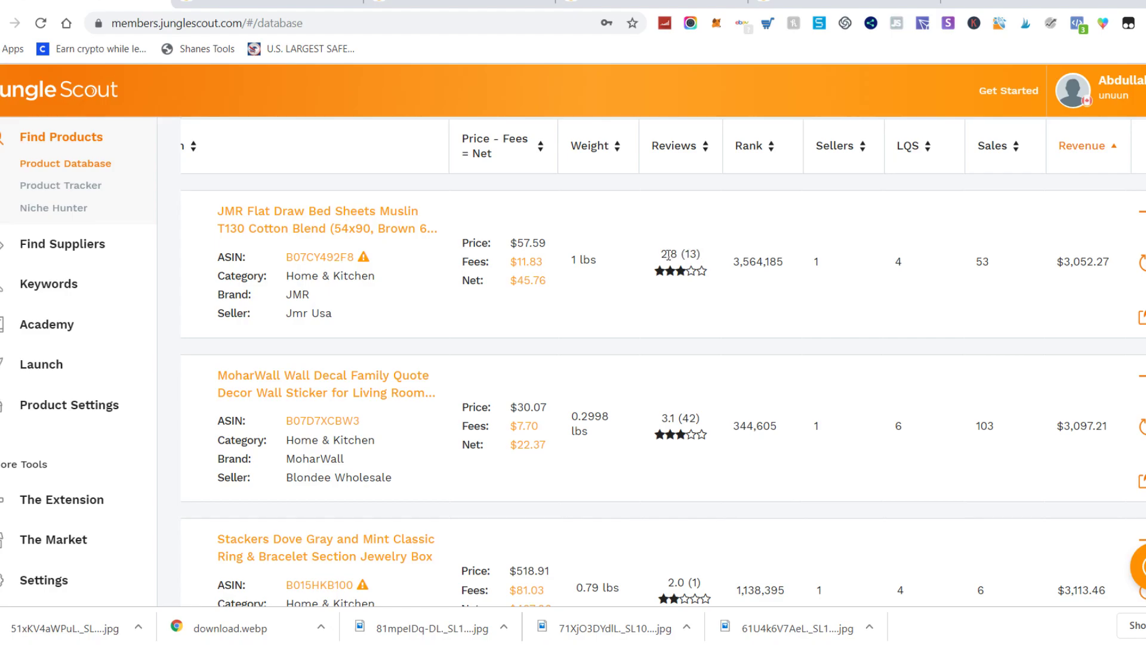
- Open the JMR Flat Draw Bed Sheets product in a new tab and check its review count in the results
left_click(378, 222)
left_click(89, 2)
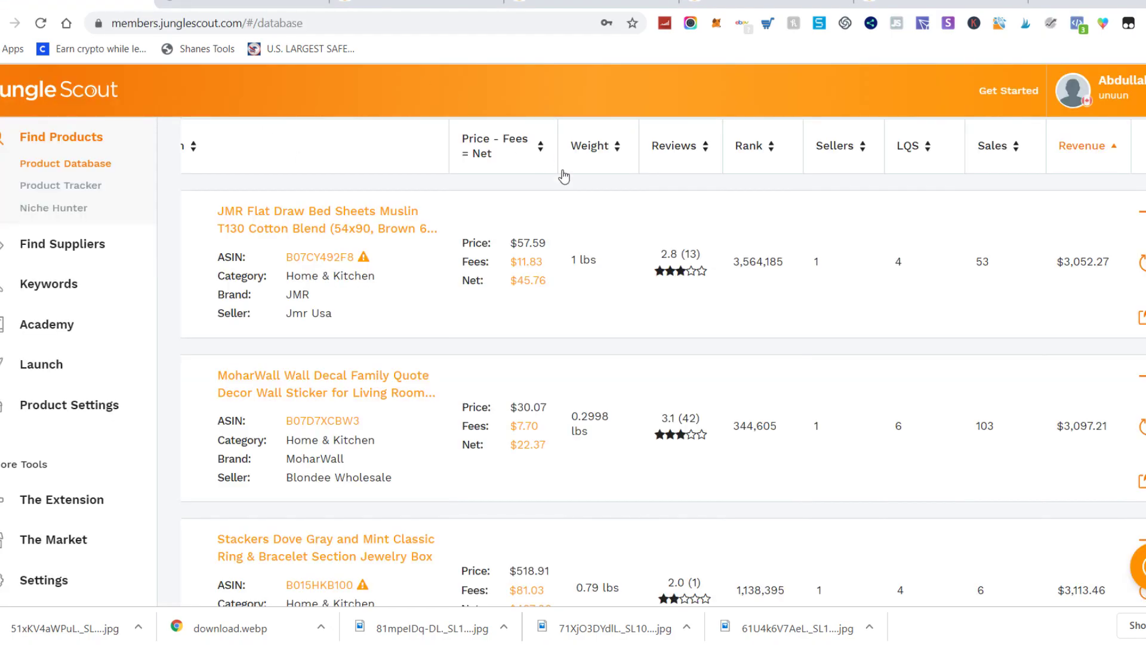
left_click_drag(685, 256, 697, 256)
left_click(696, 257)
- Switch to the JMR bed sheets page on Amazon and inspect its availability and its sales data in the Jungle Scout extension
left_click(289, 2)
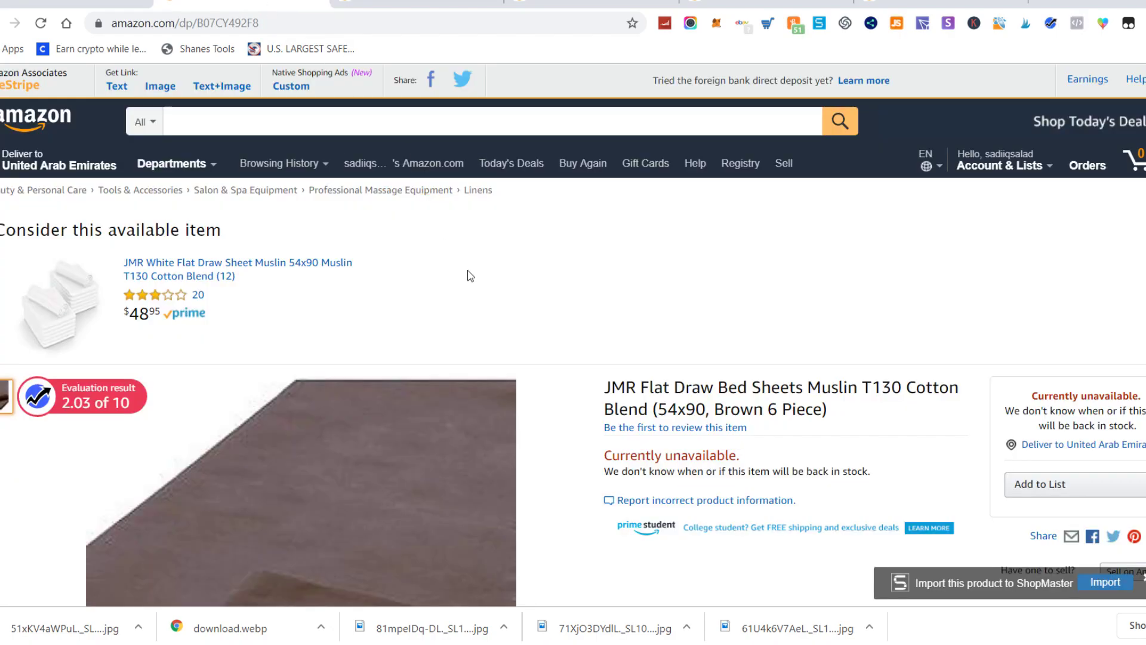
scroll(471, 275, "down", 3)
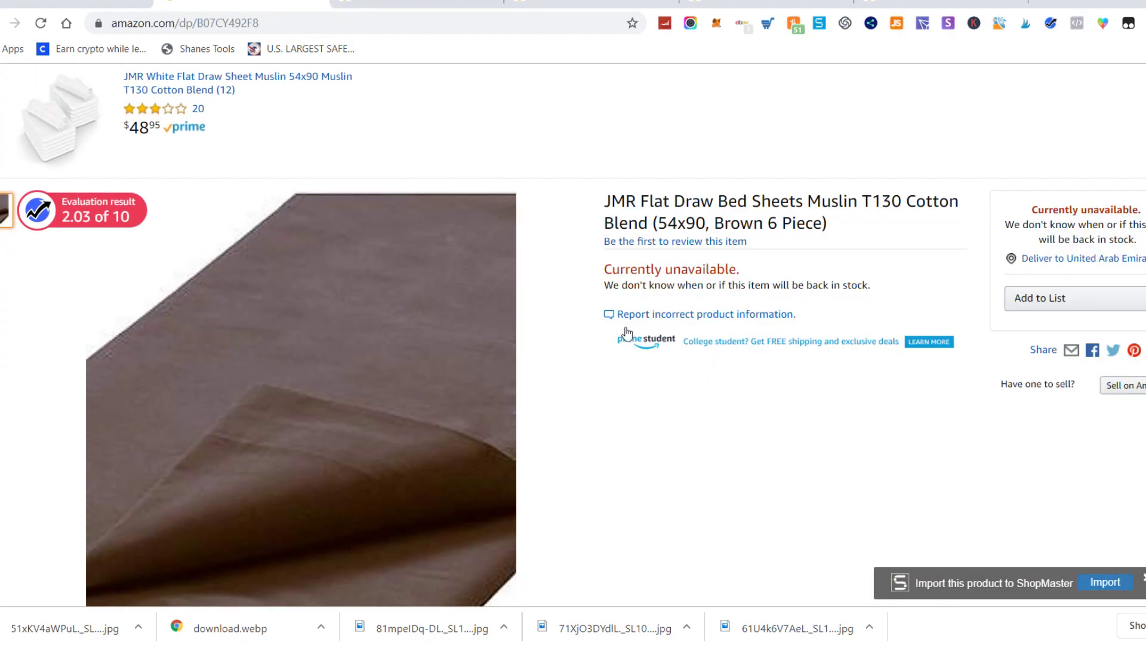
scroll(573, 338, "up", 3)
scroll(574, 339, "down", 3)
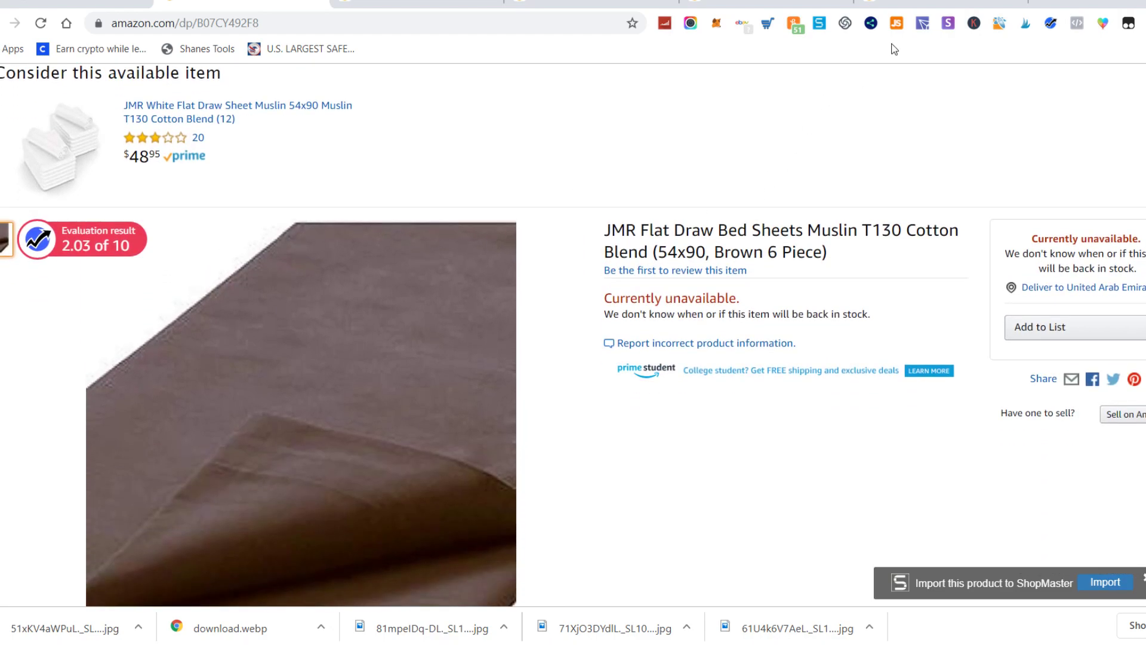
left_click(899, 27)
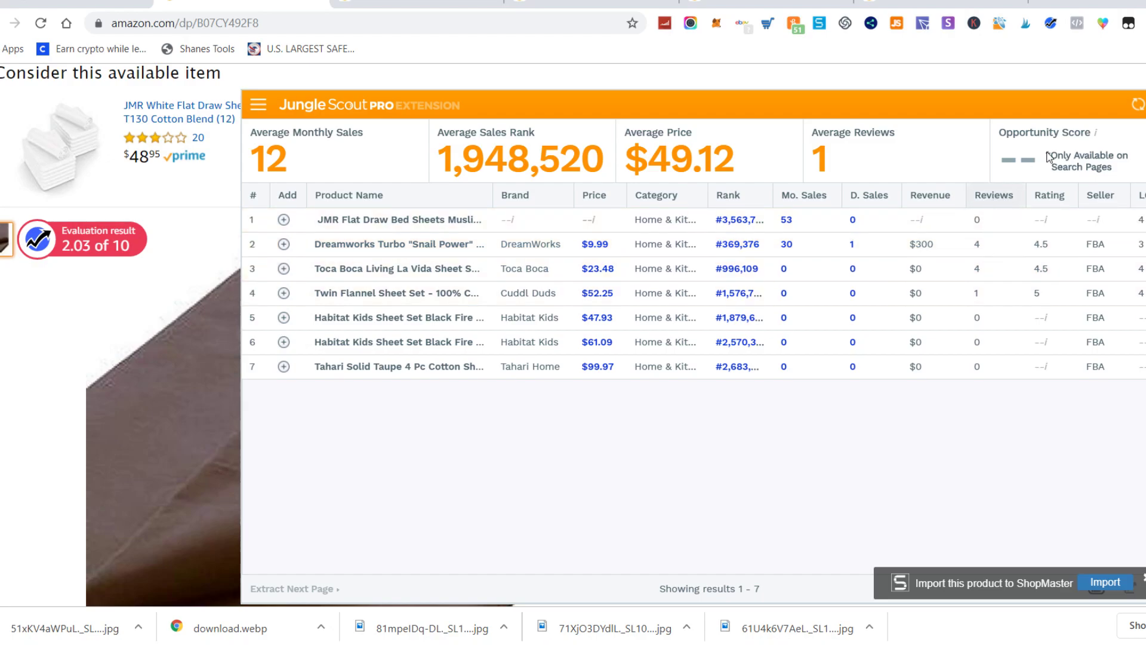
left_click(1145, 105)
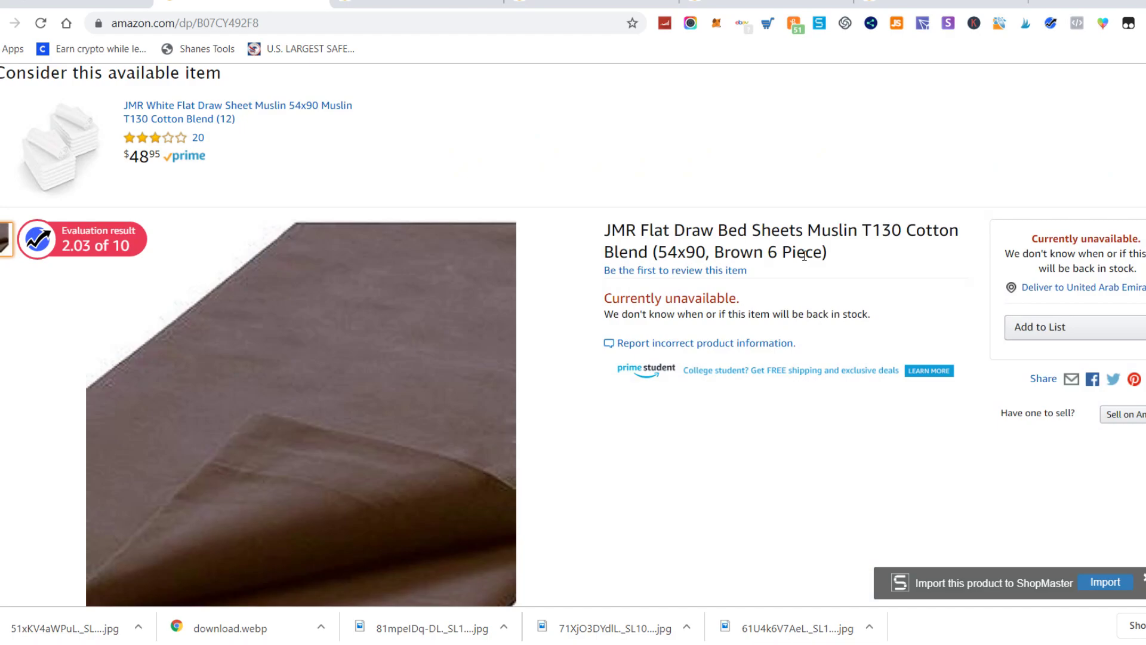
scroll(803, 255, "down", 2)
scroll(722, 325, "down", 2)
scroll(724, 326, "up", 6)
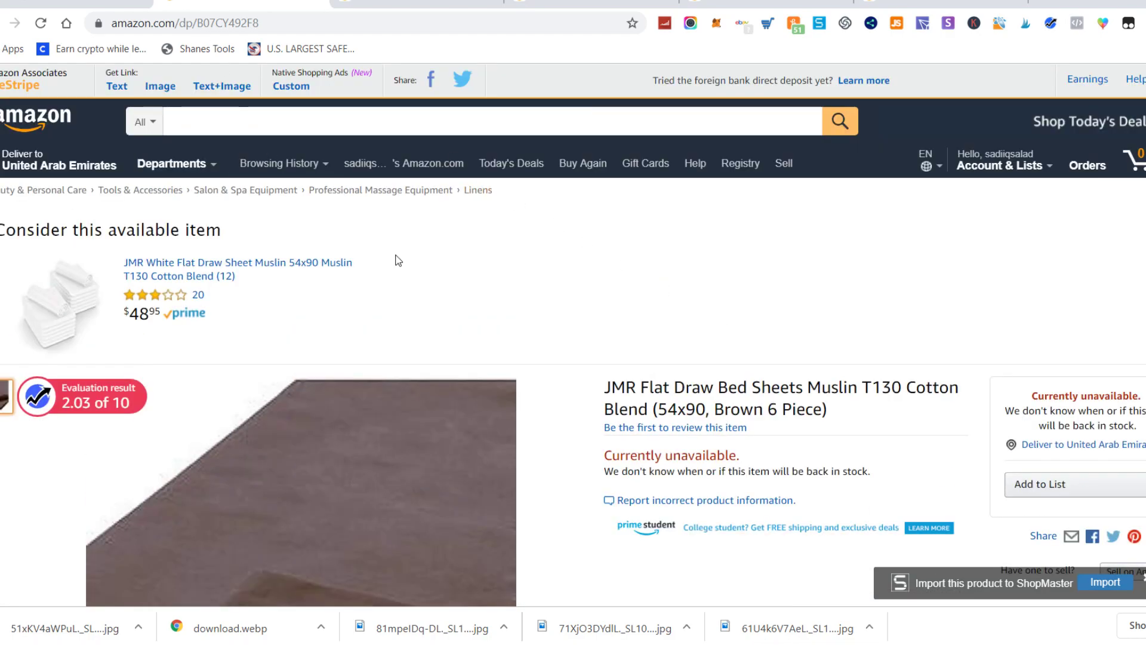
scroll(396, 259, "down", 5)
scroll(374, 297, "up", 5)
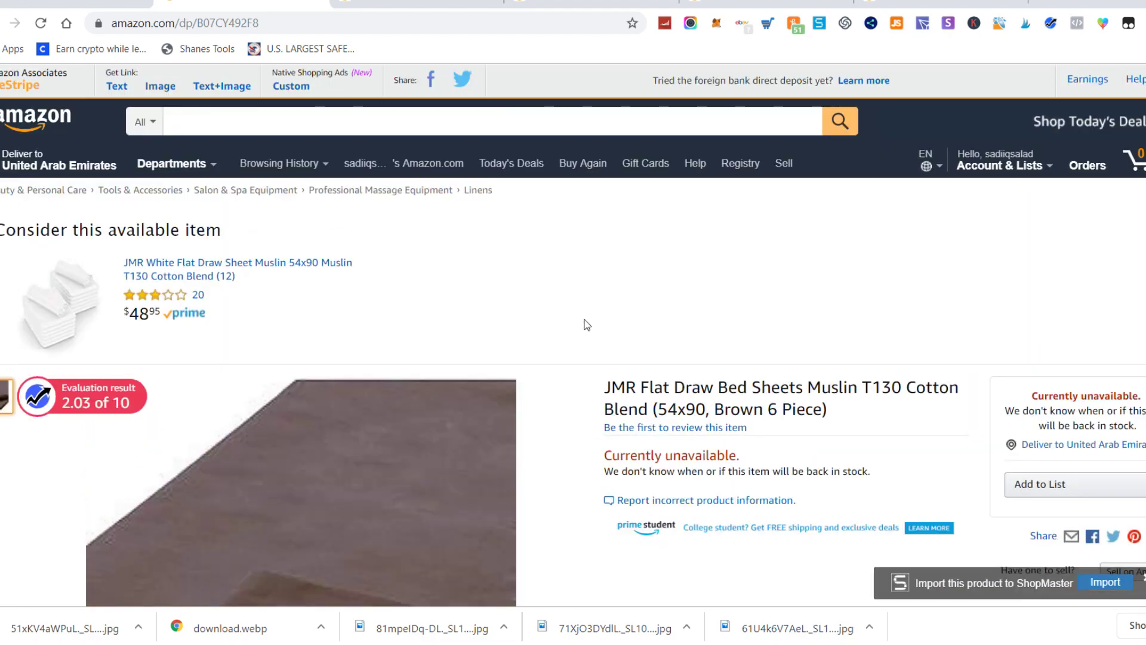
scroll(586, 325, "down", 1)
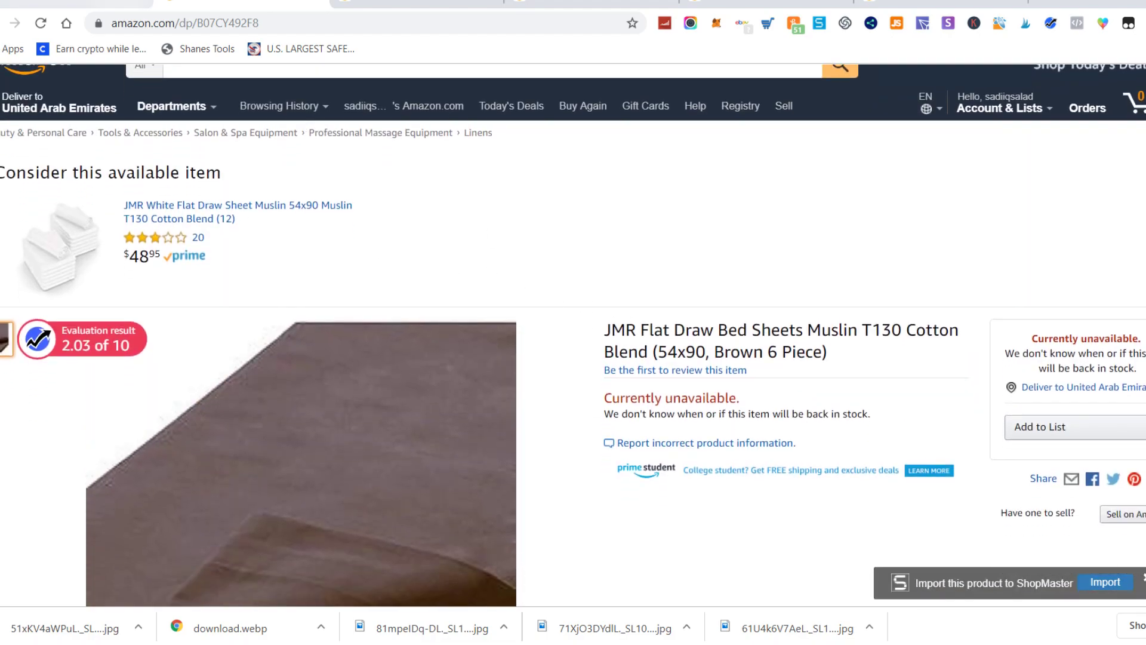
- Examine the JMR bed sheets page's sales rank chart, revenue calculator and customer review section
scroll(407, 183, "down", 15)
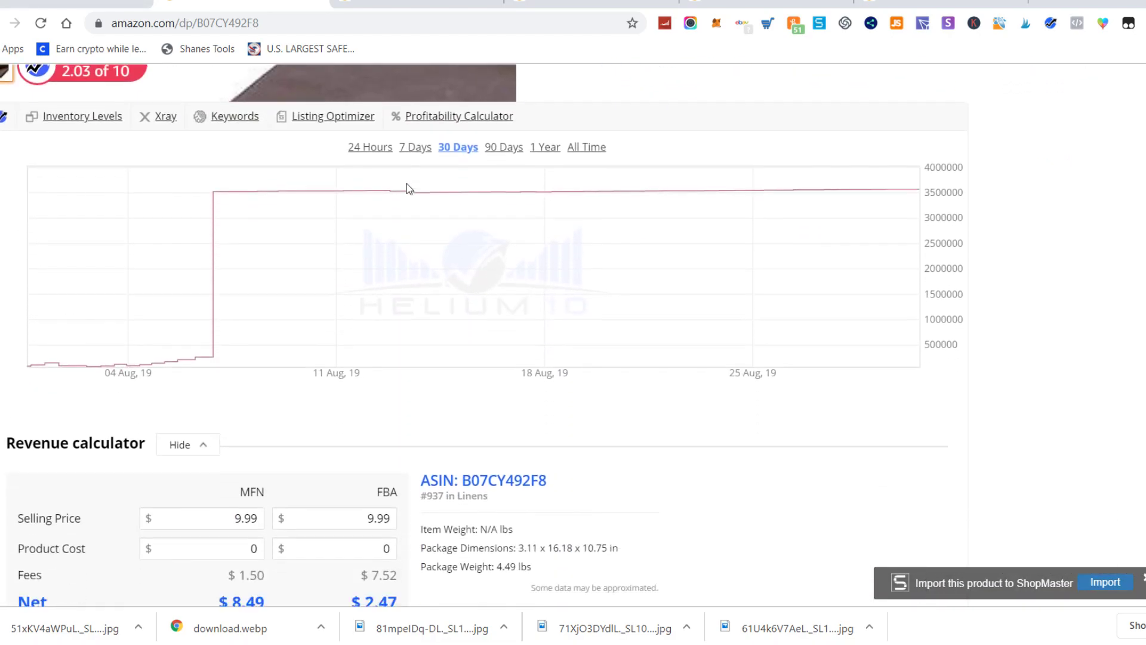
scroll(407, 183, "down", 10)
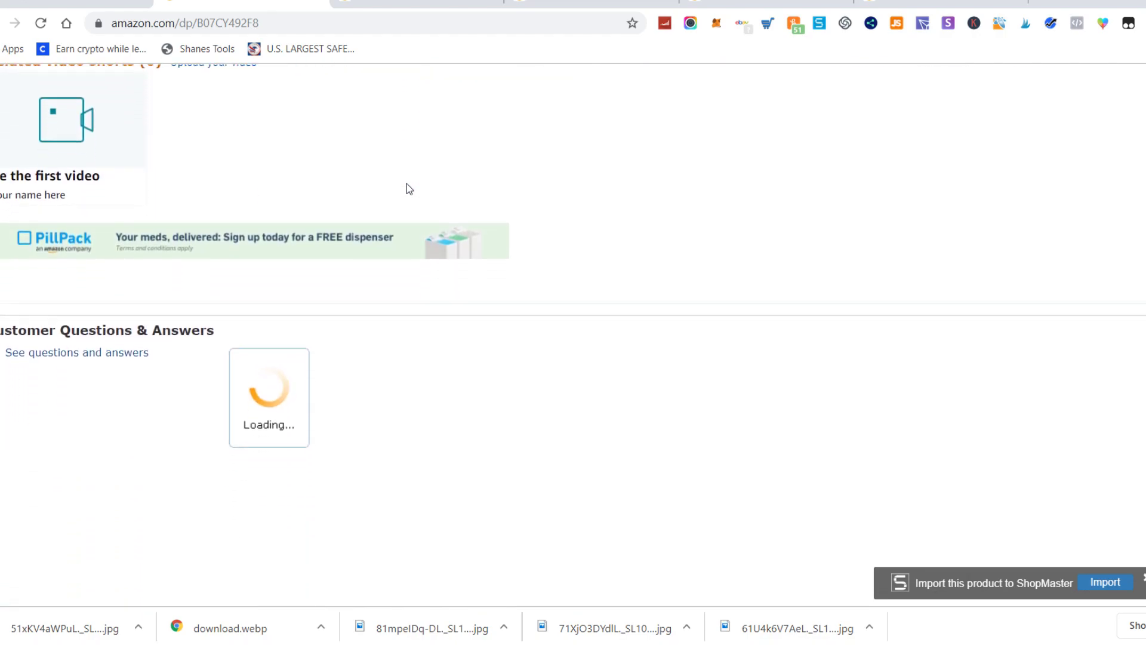
scroll(406, 184, "down", 8)
scroll(407, 184, "up", 5)
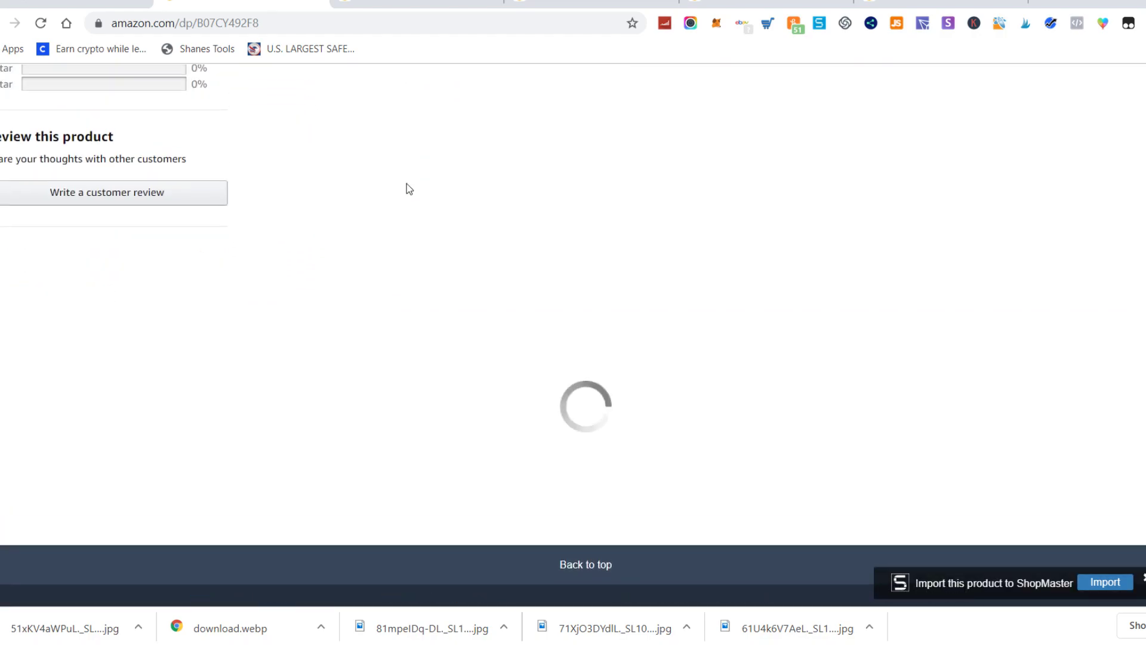
scroll(407, 183, "up", 20)
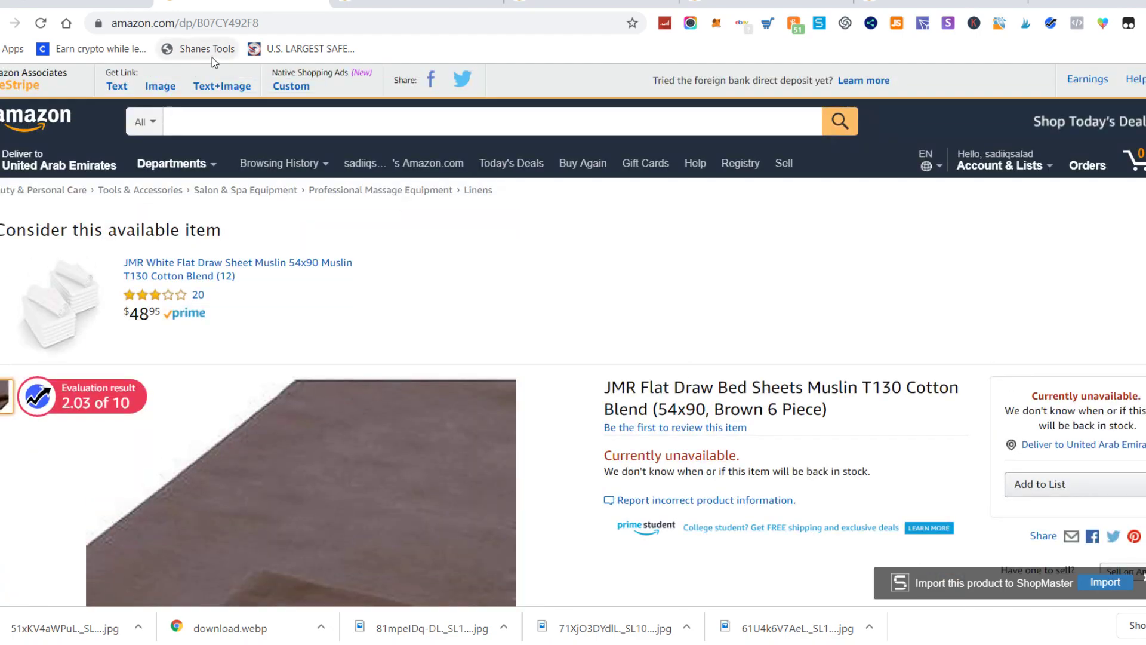
- Switch back to the Jungle Scout Product Database and sort the product results by reviews in descending order
left_click(120, 3)
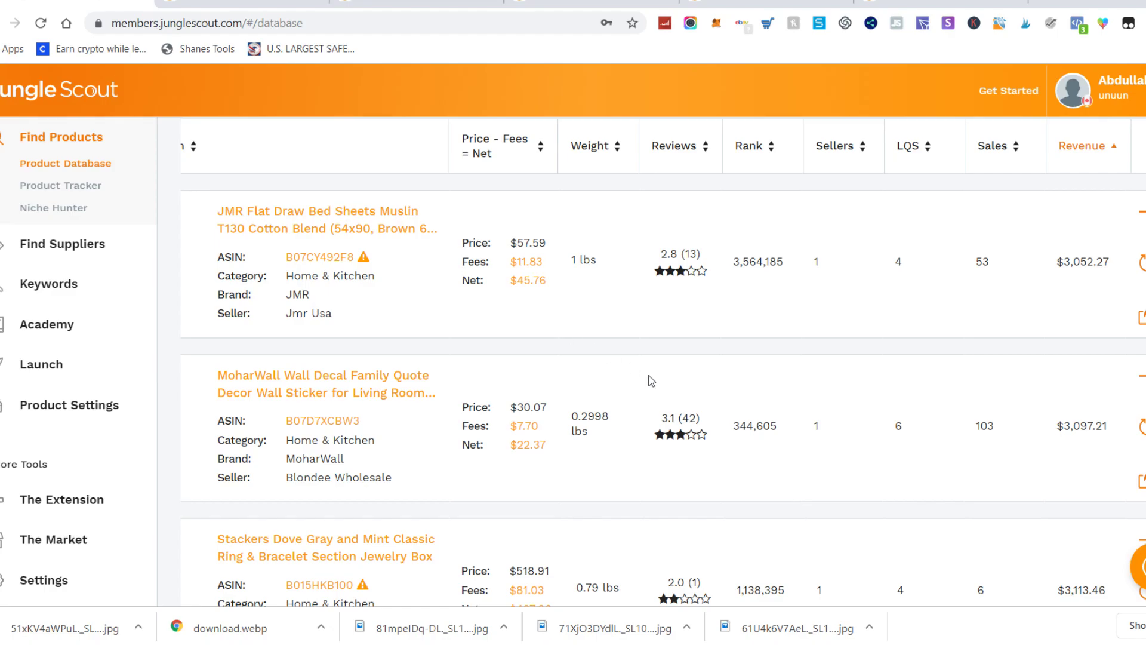
scroll(650, 379, "up", 1)
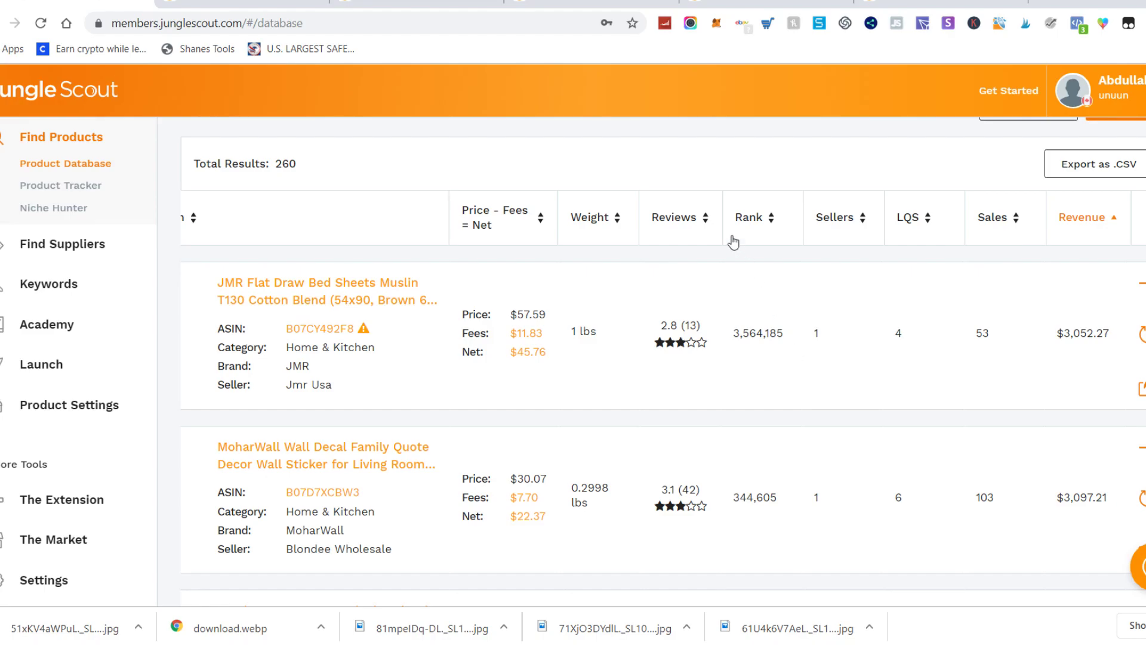
left_click(681, 213)
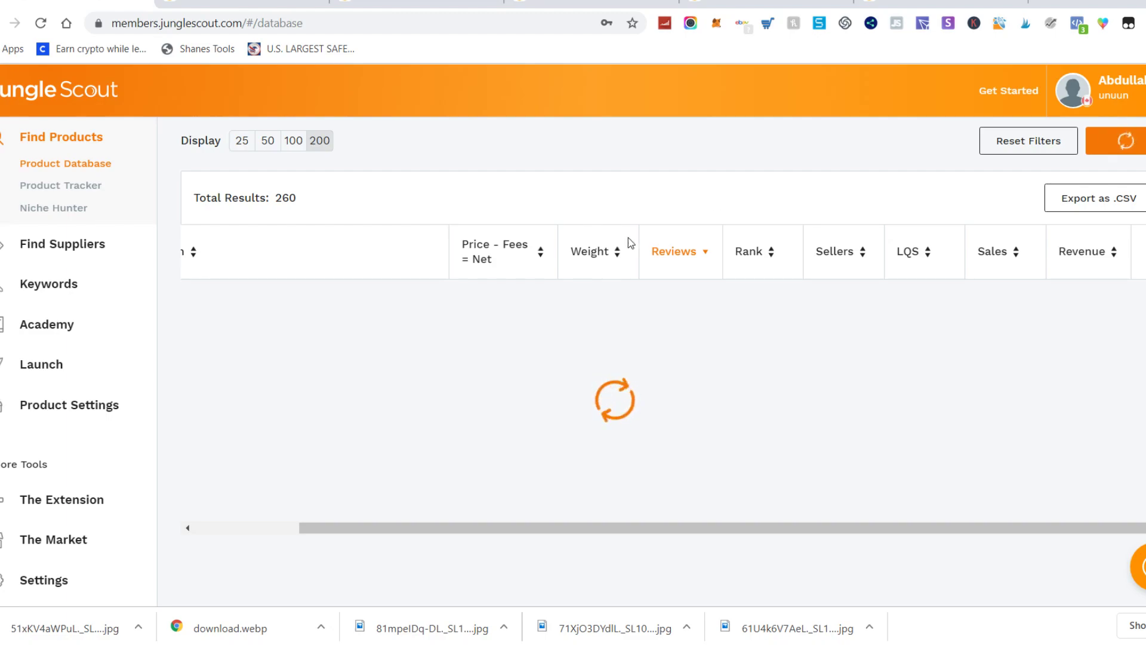
scroll(628, 238, "up", 8)
scroll(627, 238, "down", 1)
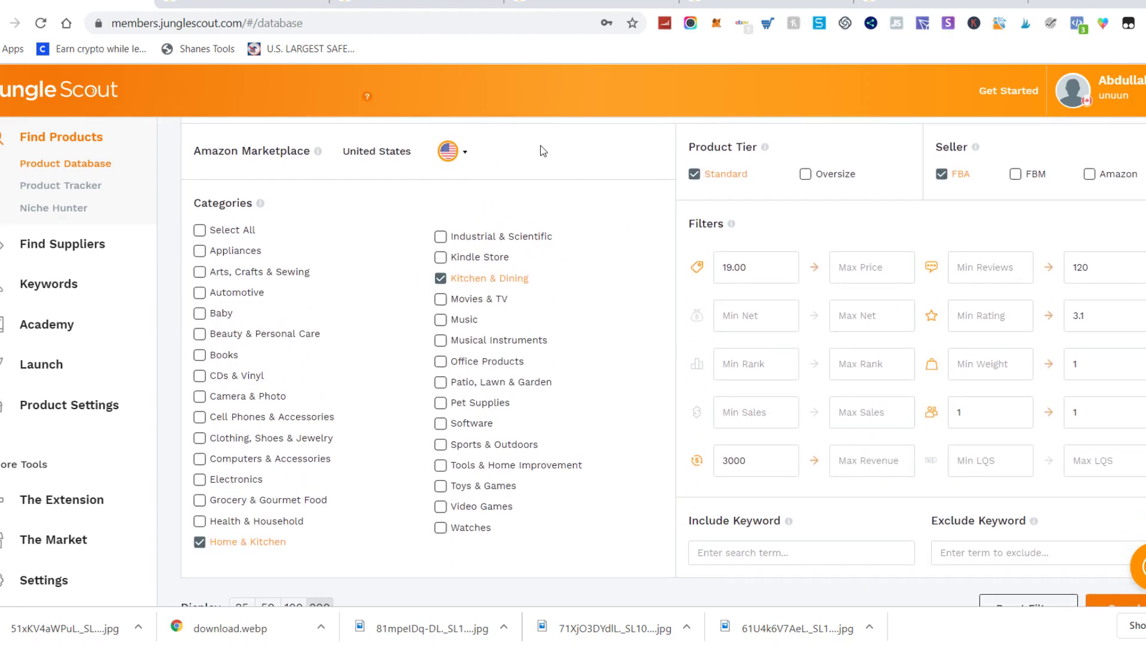
- Go past the JMR bed sheets page to the Carvapet 2 Piece Non-Slip Kitchen Mat listing and look over its title and images
left_click(260, 3)
scroll(426, 286, "down", 5)
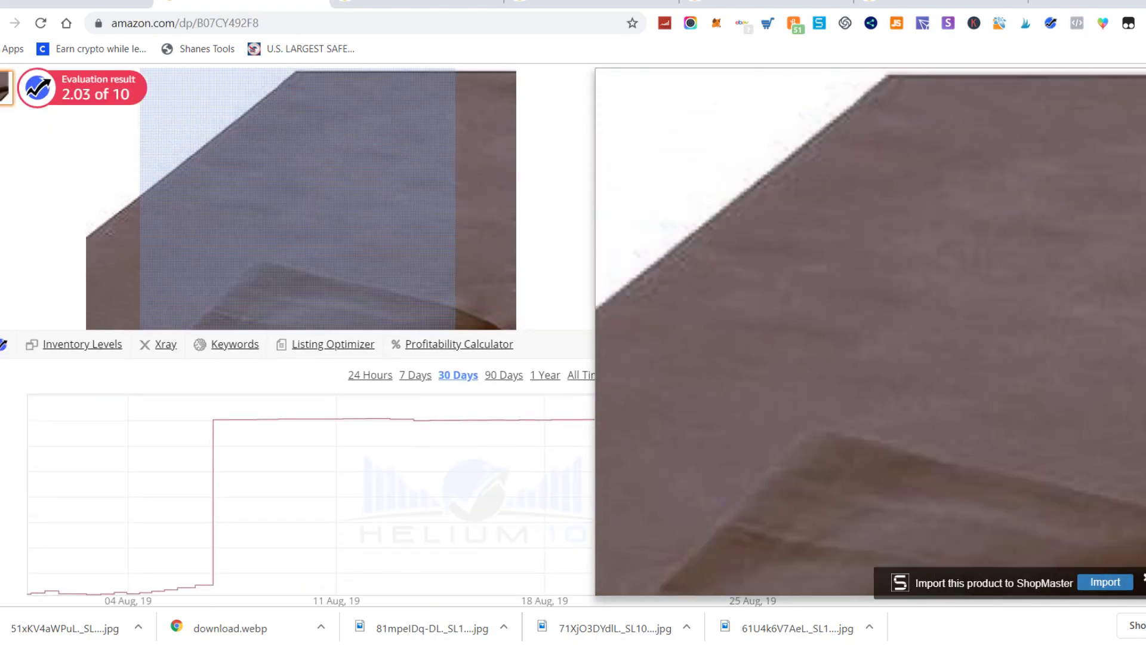
left_click(389, 3)
scroll(374, 191, "down", 2)
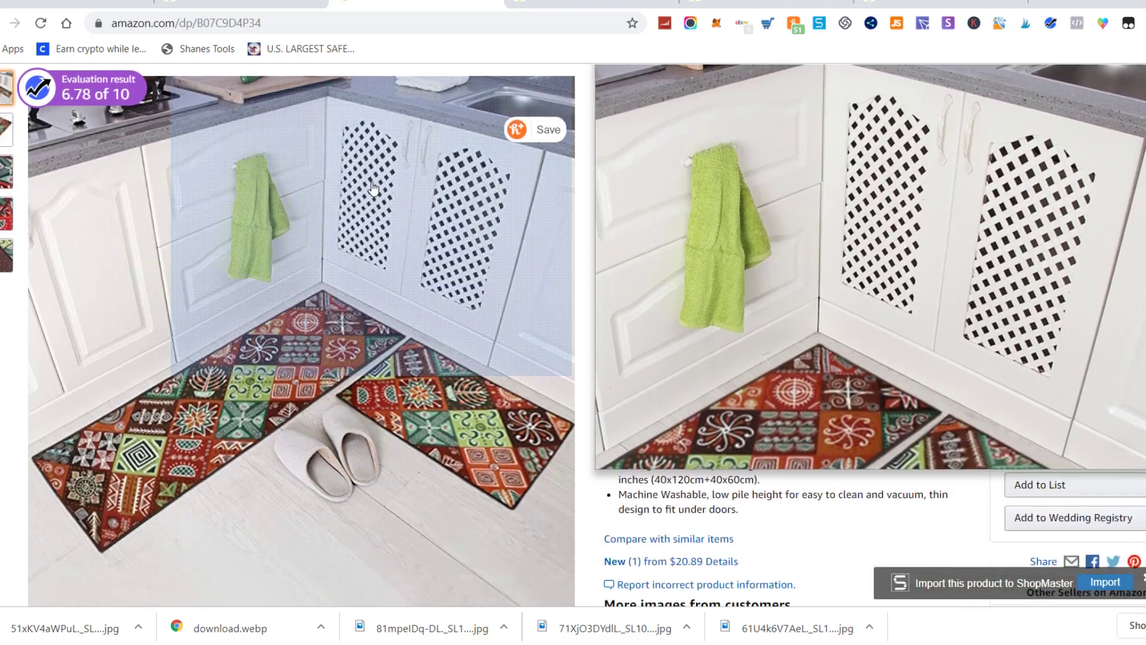
scroll(627, 222, "up", 3)
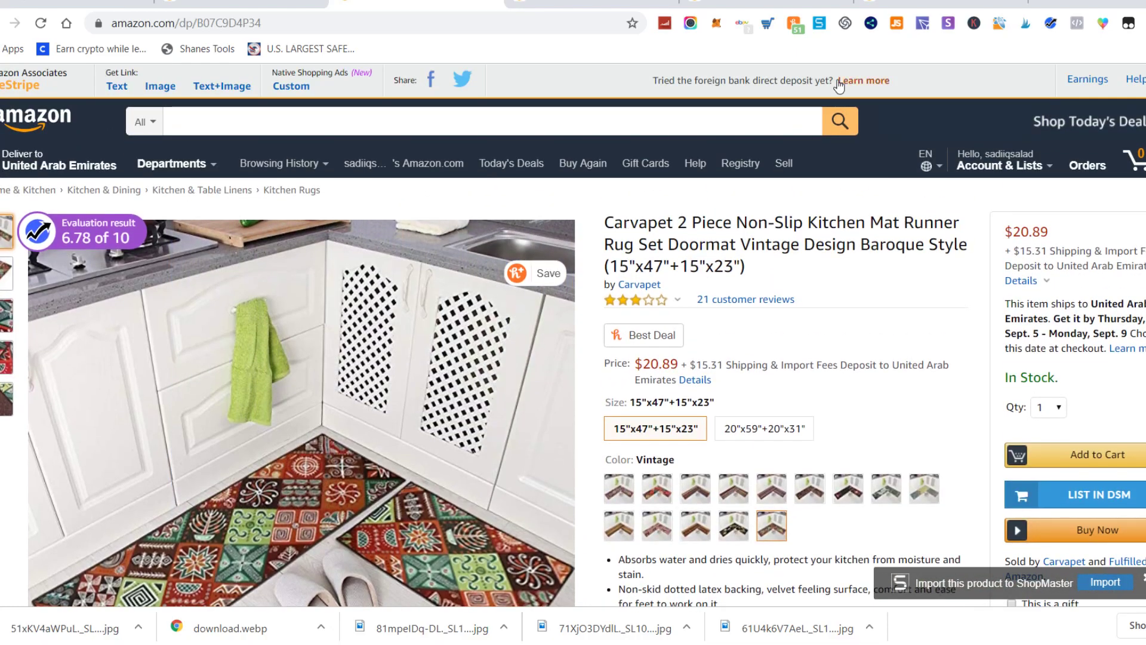
- Display the Carvapet kitchen mat's sales data in the Jungle Scout extension, add the product to the tracker and close the extension
left_click(896, 24)
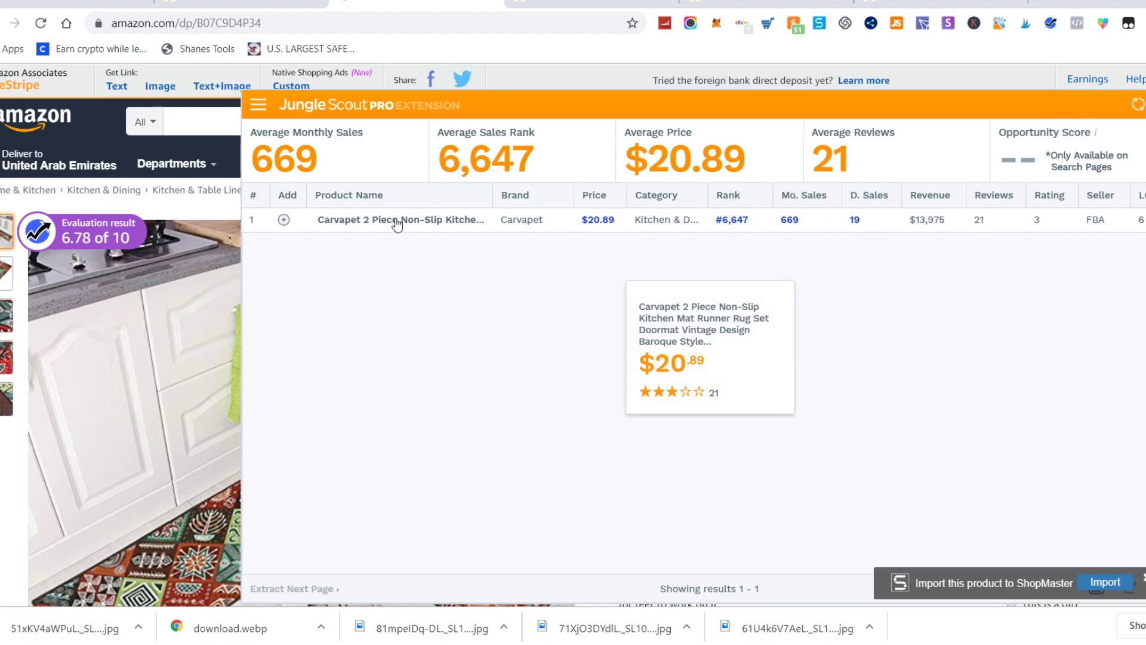
left_click(284, 219)
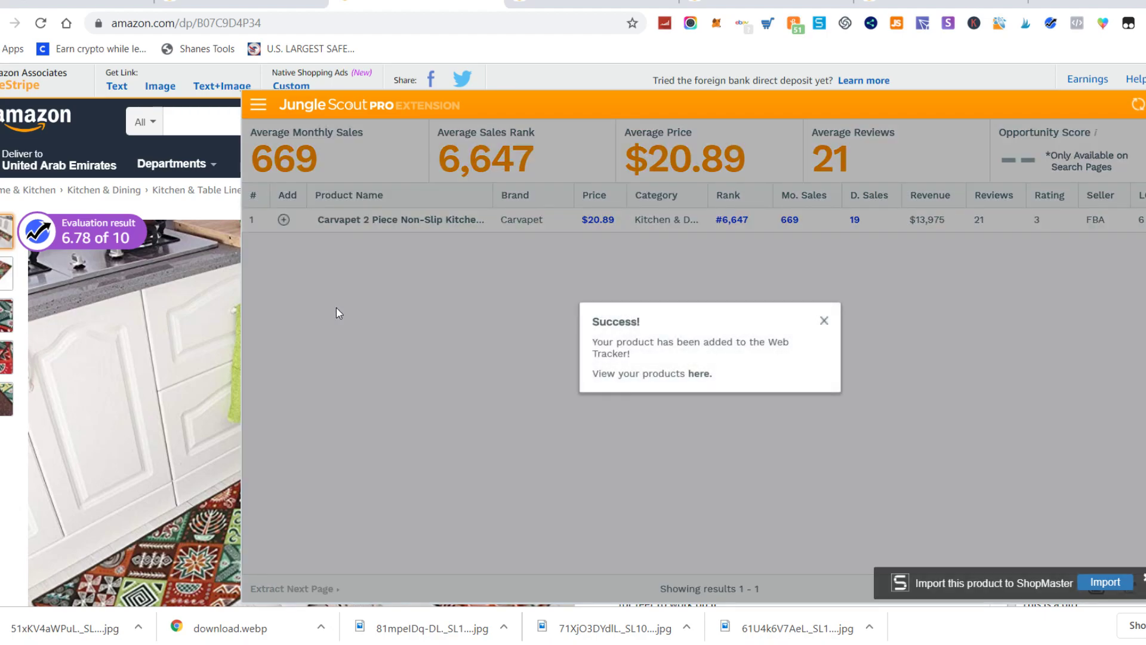
left_click(336, 306)
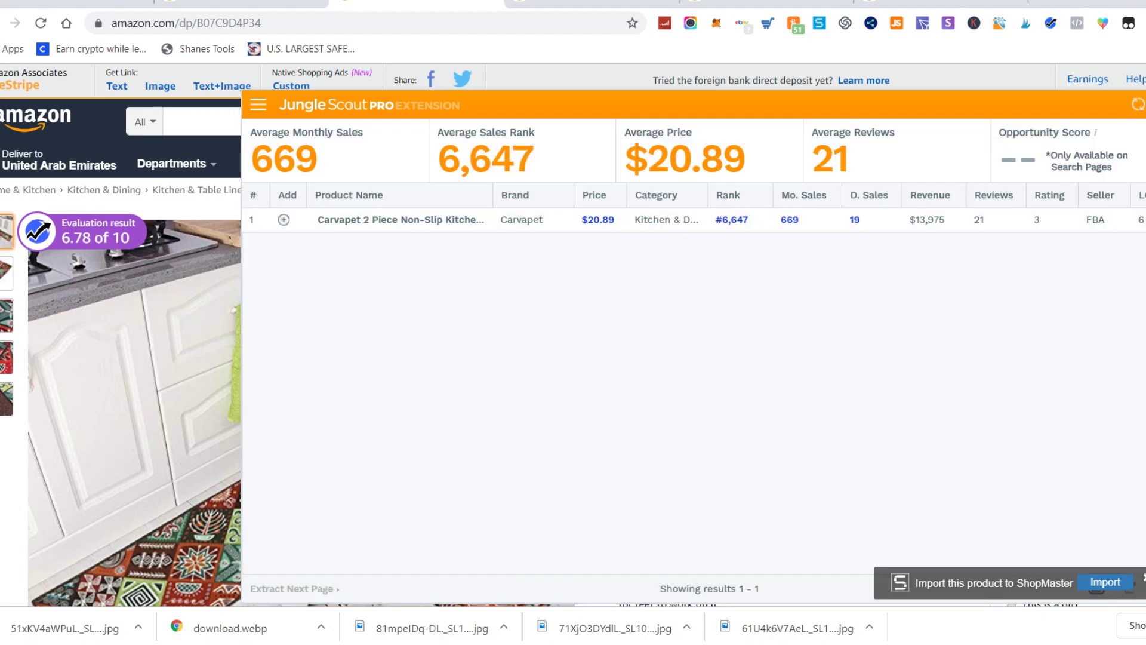
left_click(1145, 104)
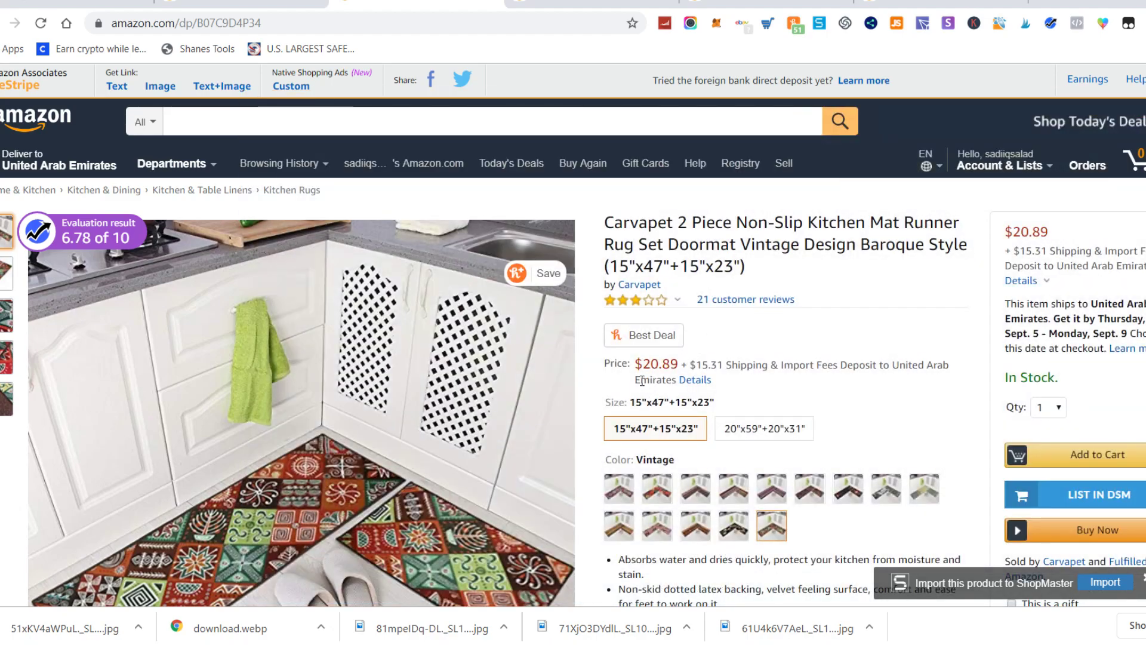
- Examine the Carvapet listing's price, variants, feature bullets, 30-day sales rank chart and revenue calculator
scroll(642, 377, "down", 1)
scroll(641, 377, "down", 3)
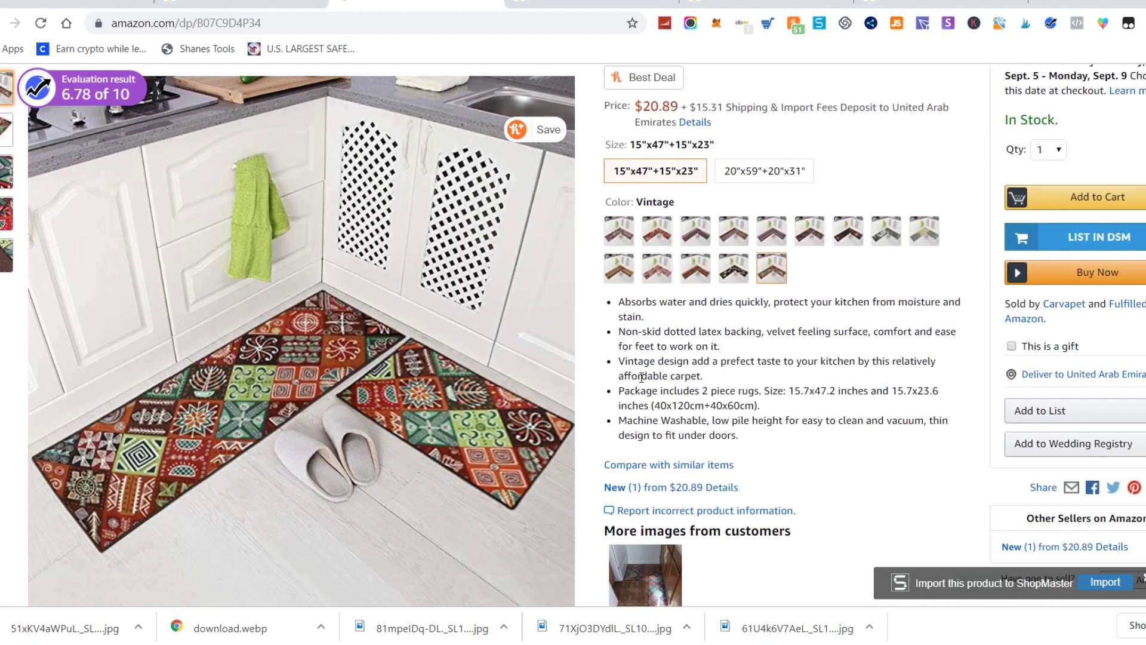
scroll(641, 377, "up", 3)
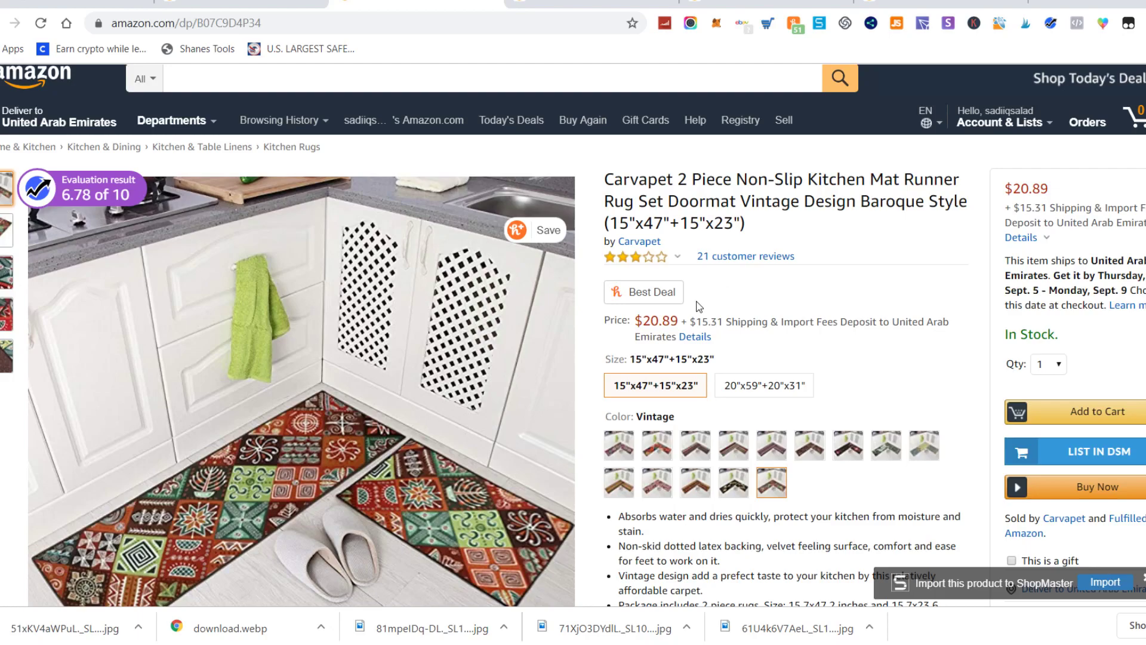
scroll(698, 306, "down", 5)
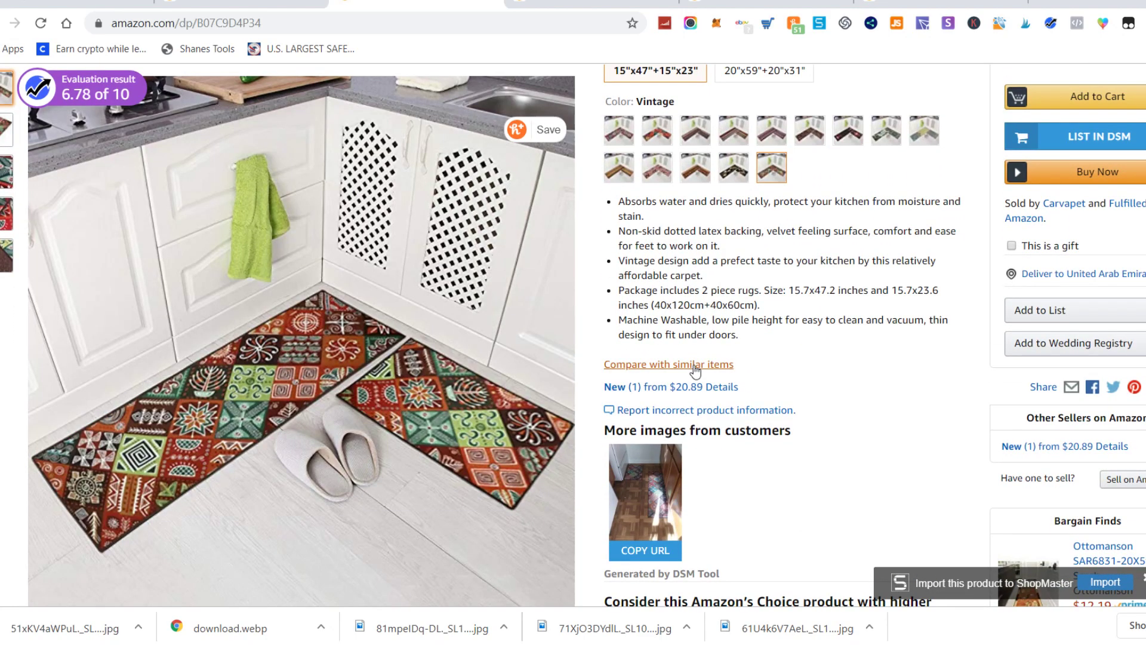
scroll(686, 340, "down", 10)
scroll(684, 323, "down", 2)
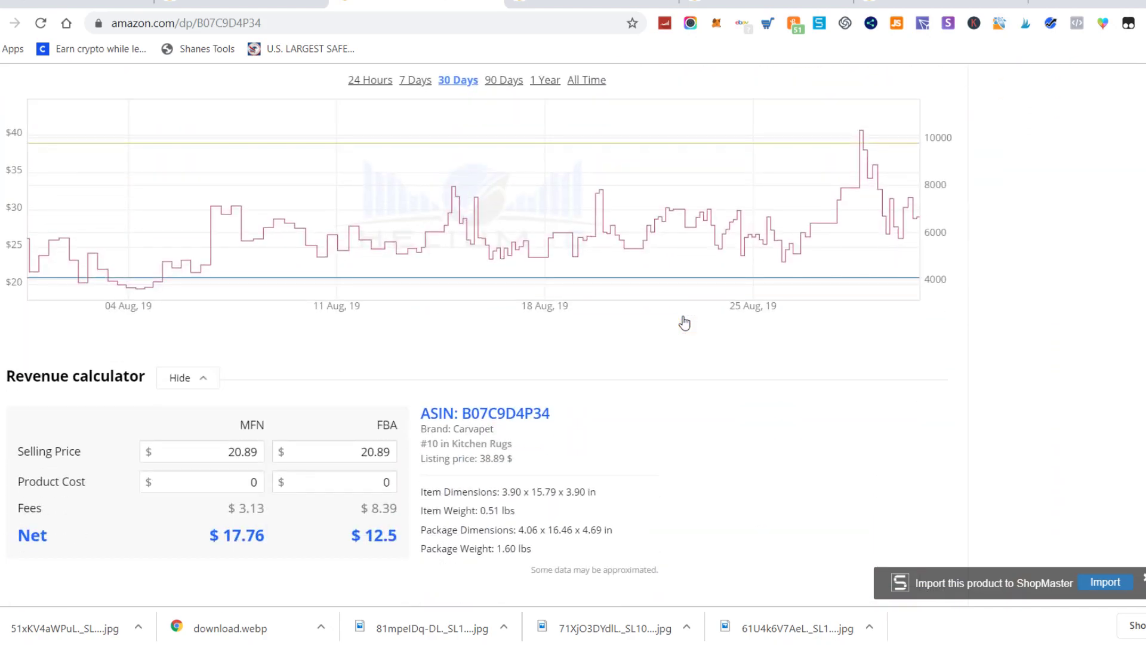
scroll(612, 391, "down", 12)
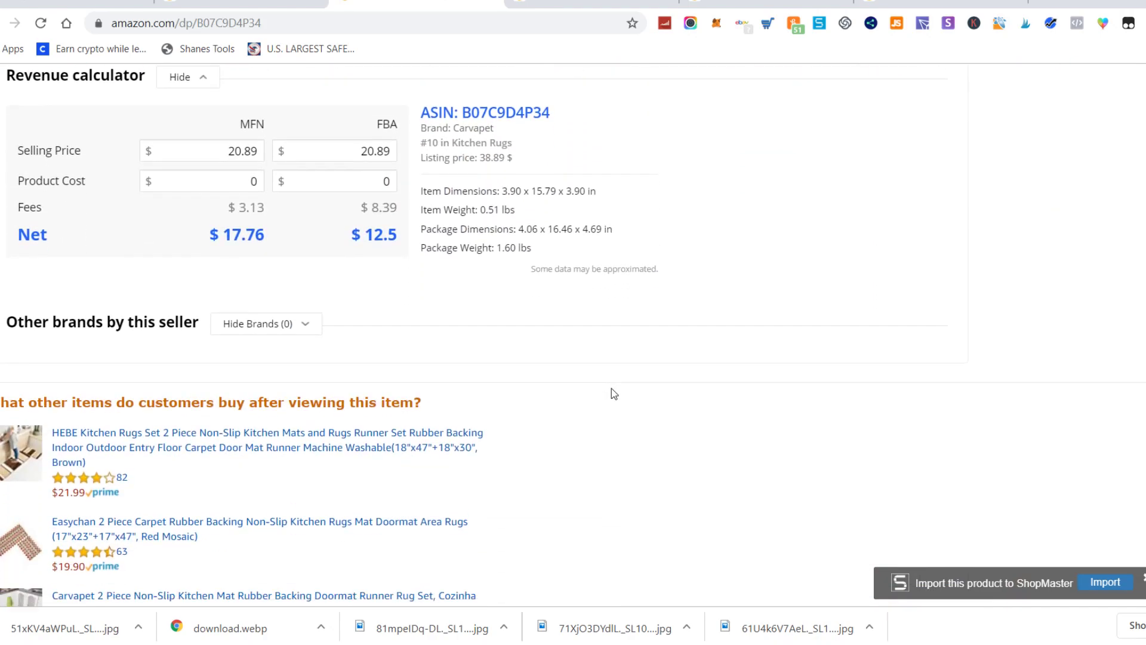
scroll(612, 394, "down", 15)
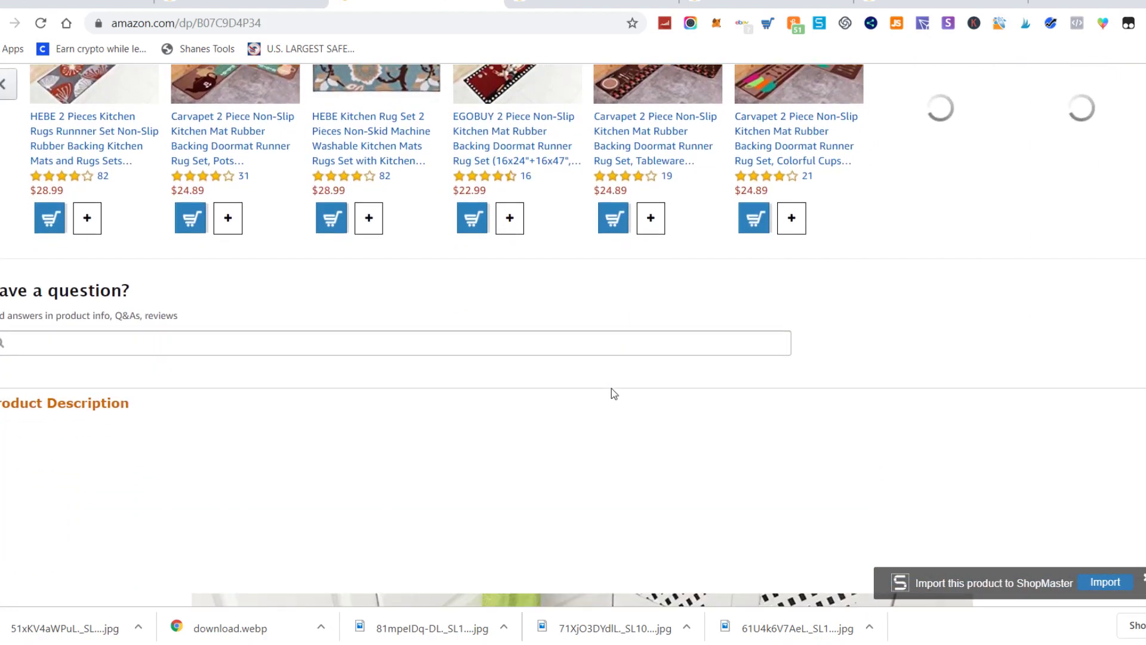
- Inspect the Carvapet mat's product description, comparison with similar items, product information and customer rating breakdown
scroll(612, 394, "up", 15)
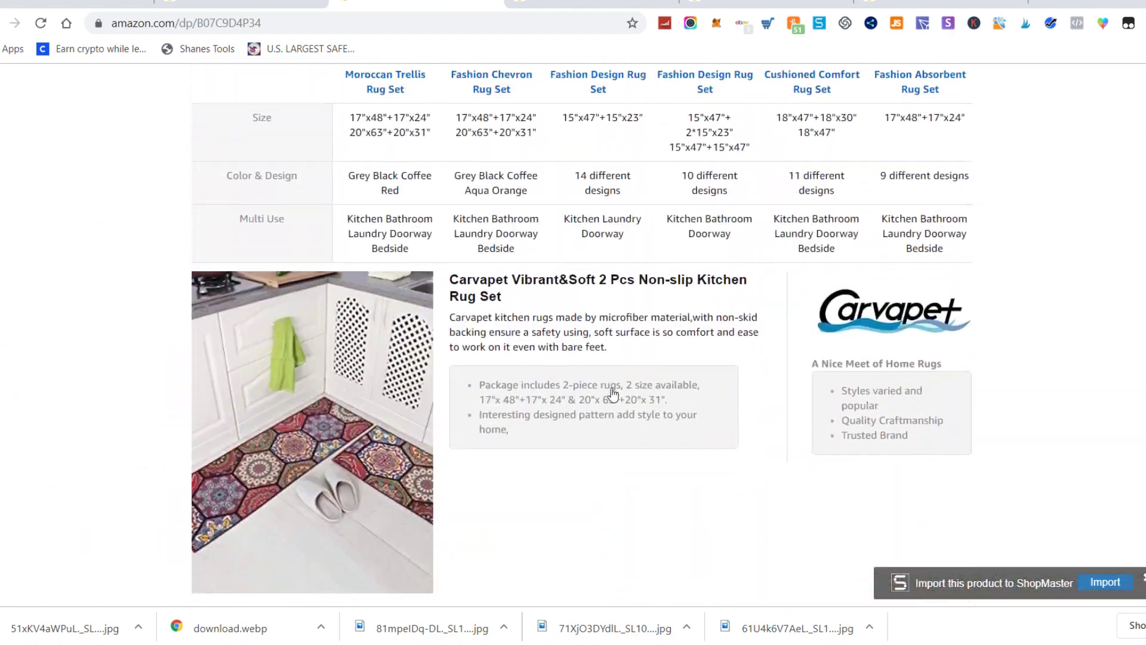
scroll(611, 388, "up", 5)
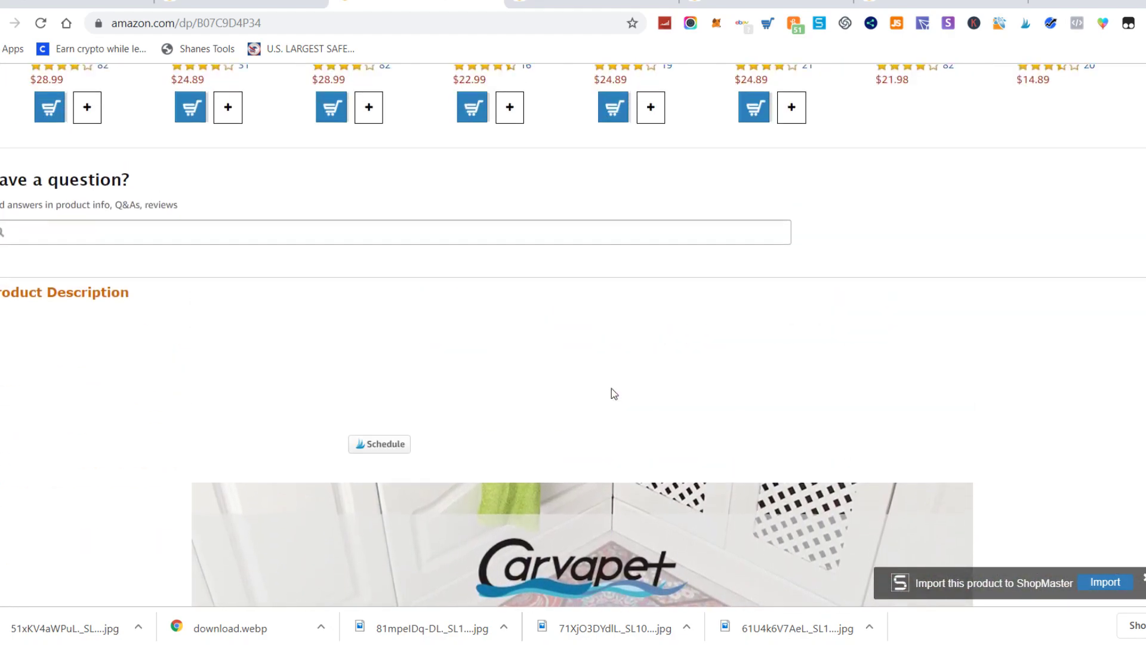
scroll(611, 387, "down", 7)
scroll(611, 388, "down", 10)
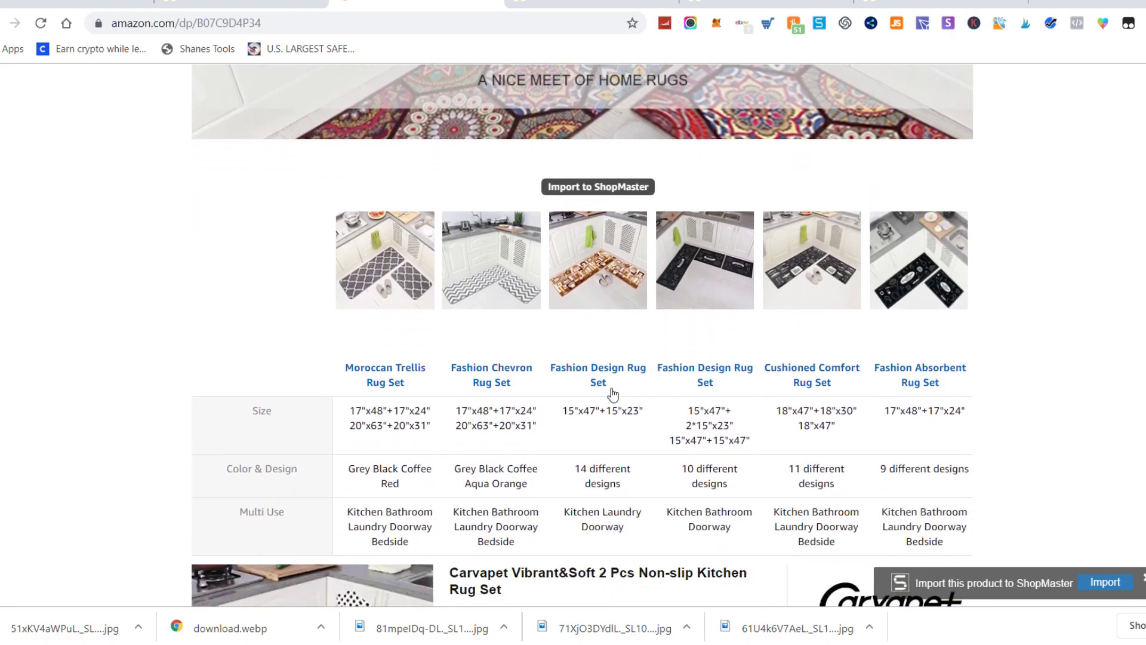
scroll(612, 388, "down", 10)
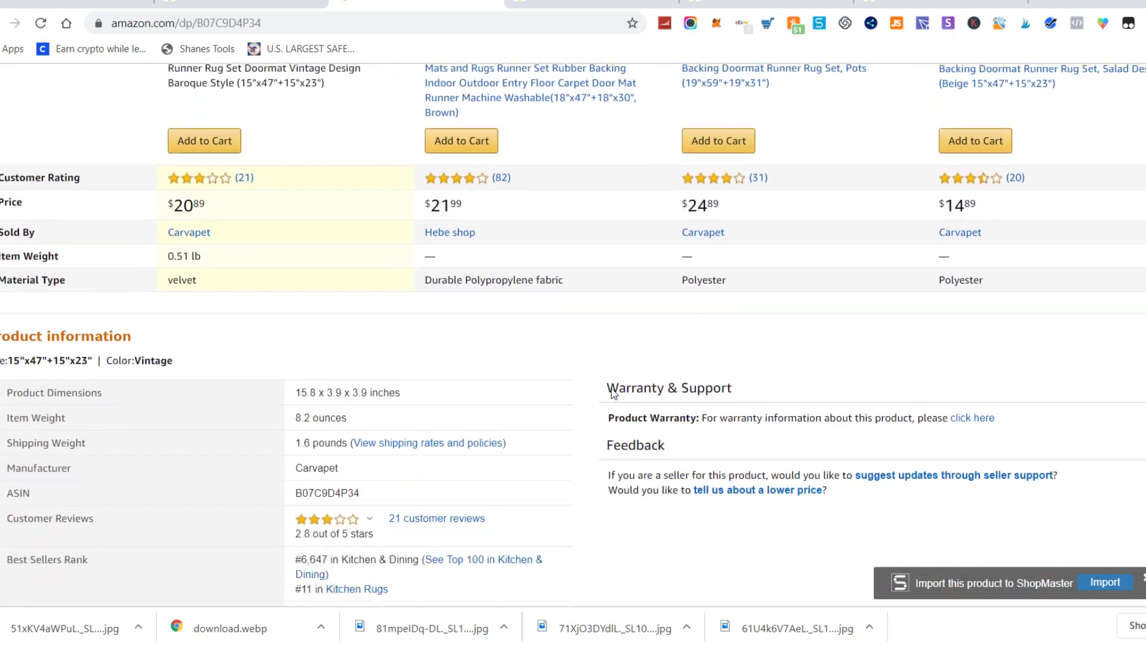
scroll(611, 388, "down", 12)
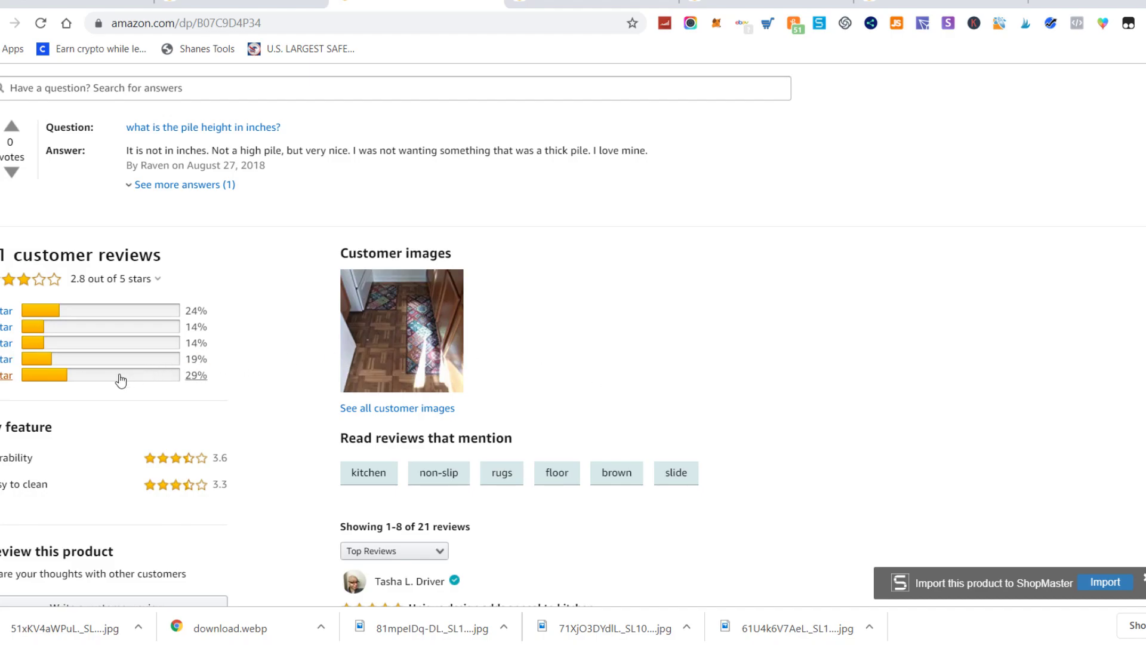
- Filter the Carvapet mat's customer reviews to 1 star only and read the complaints about the product
left_click(34, 375)
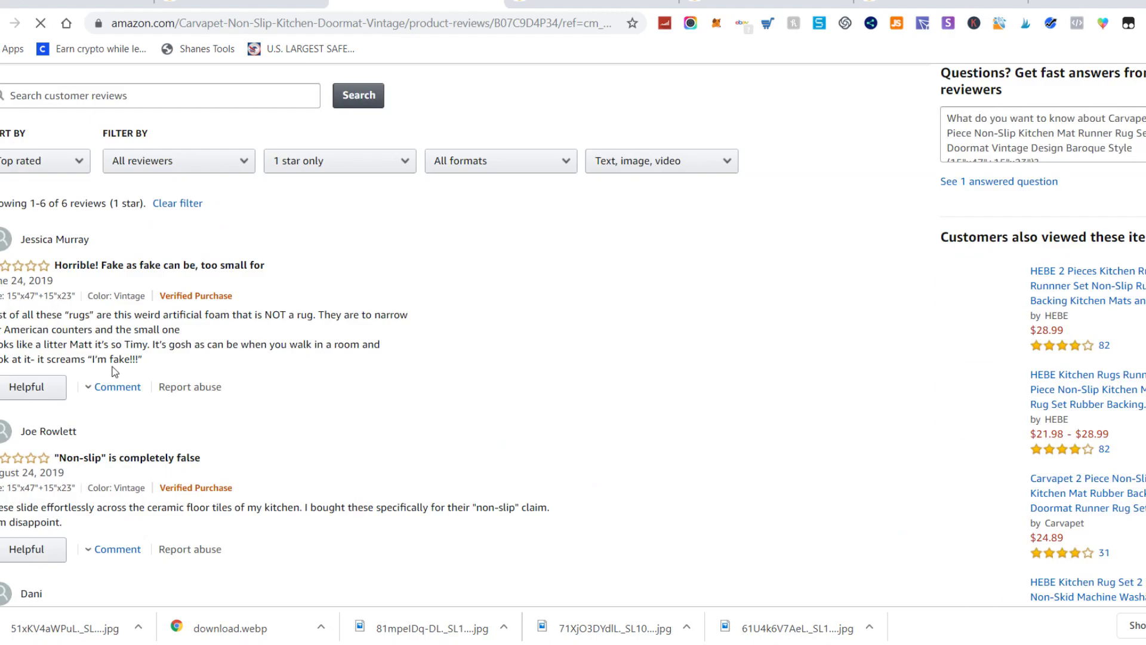
scroll(193, 342, "up", 5)
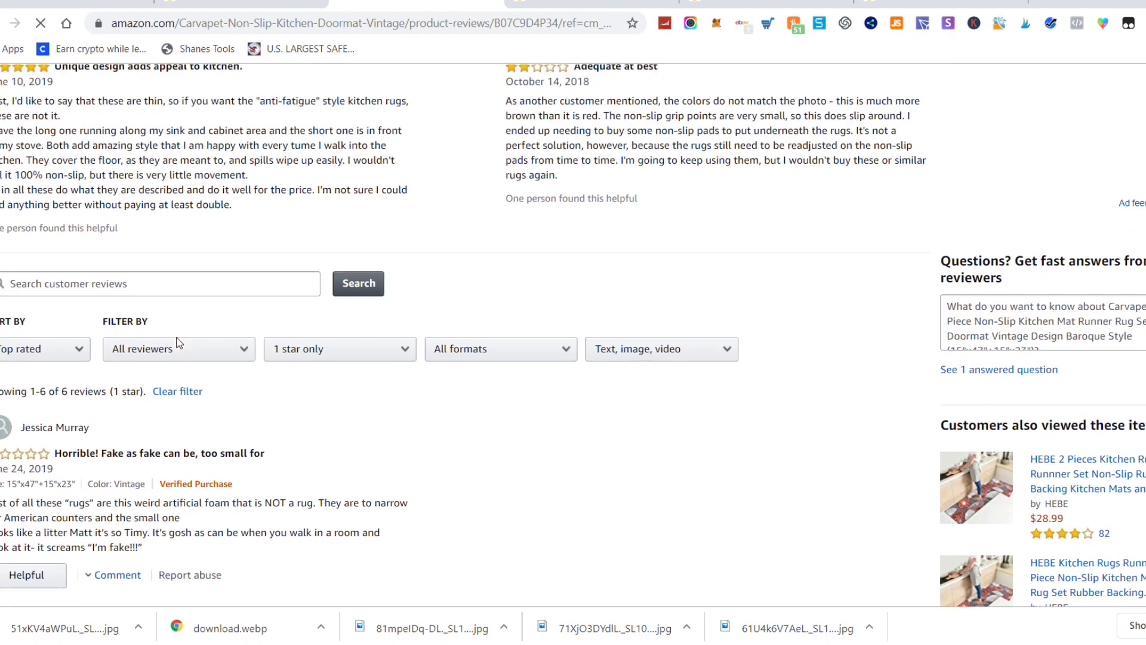
scroll(195, 338, "down", 3)
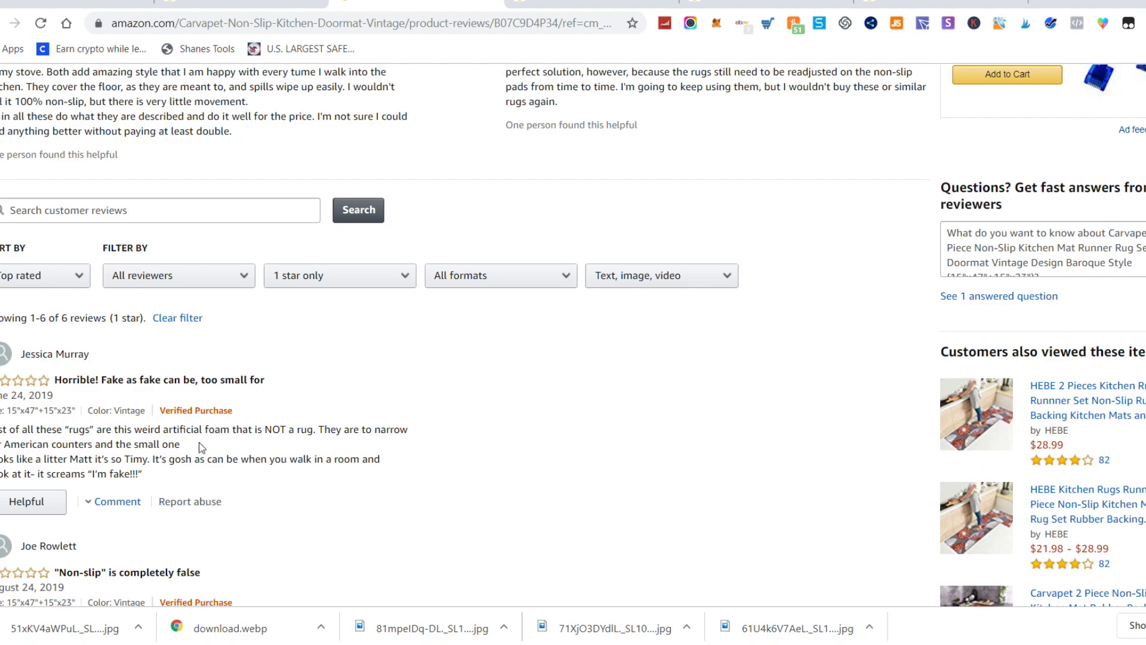
scroll(234, 449, "down", 2)
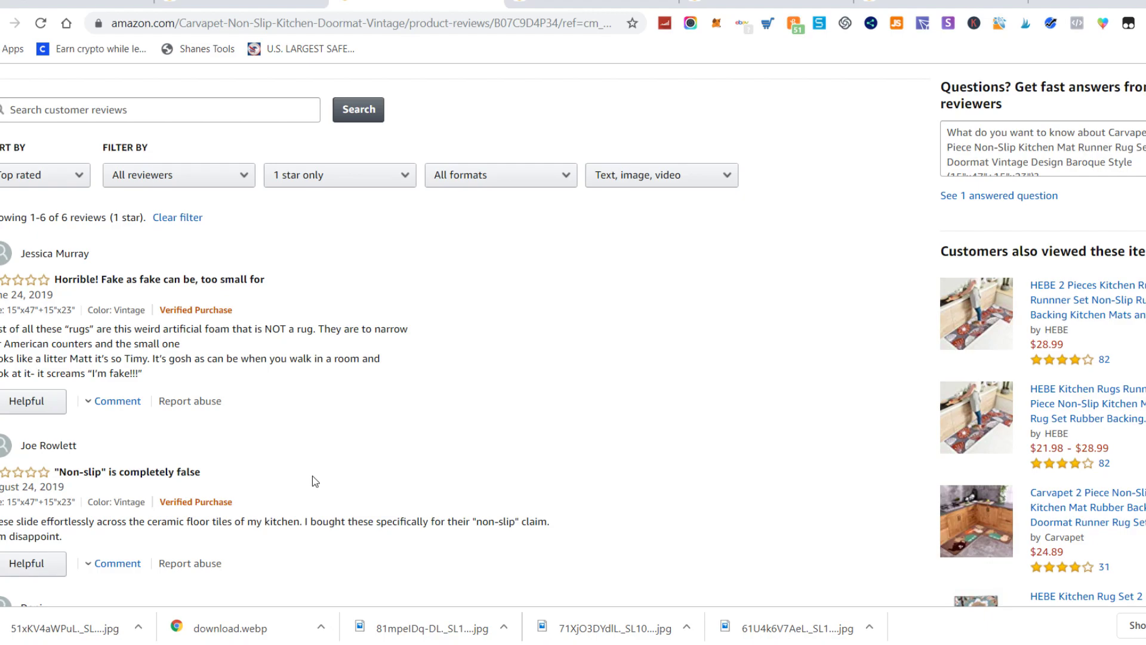
scroll(315, 481, "up", 10)
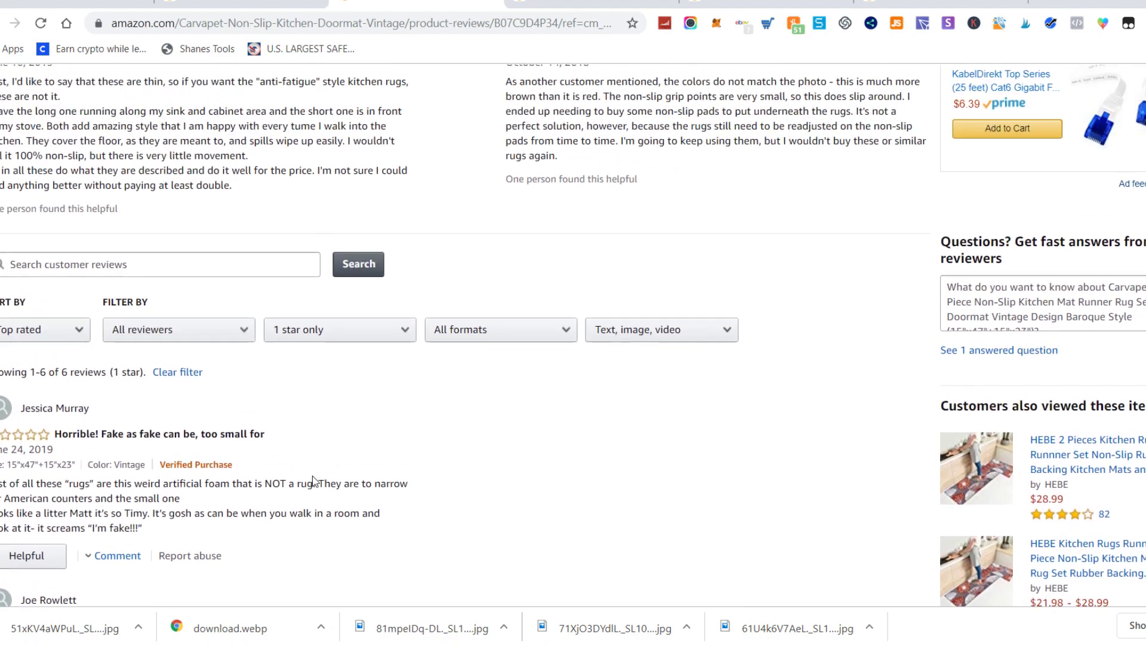
scroll(339, 435, "down", 6)
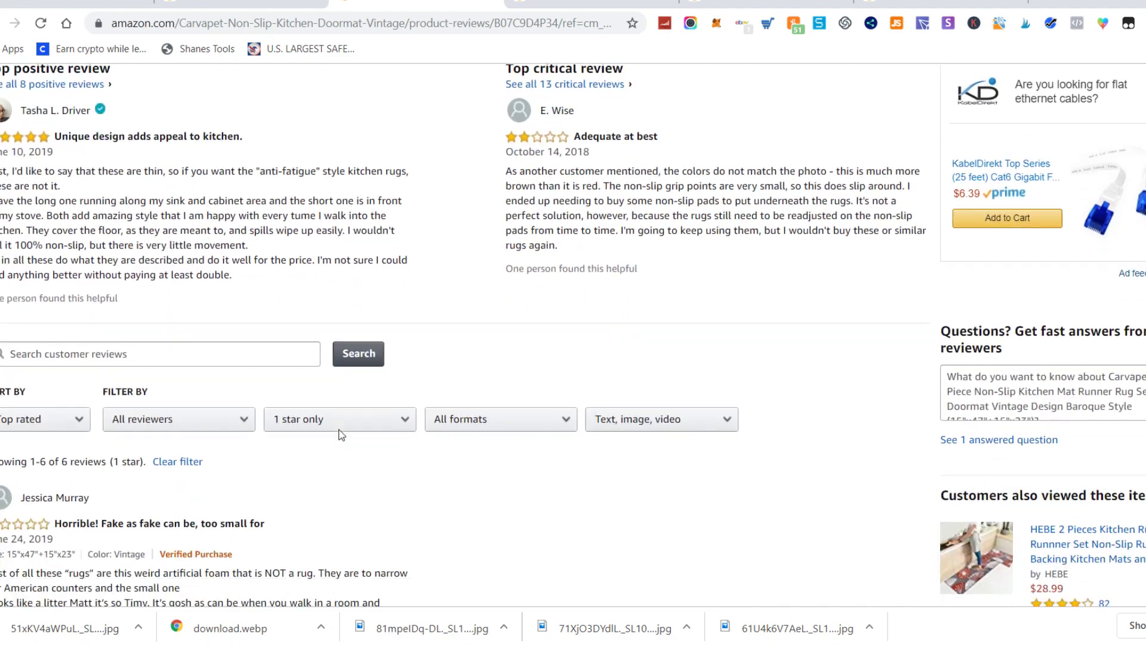
scroll(340, 445, "up", 7)
- Switch back to the Jungle Scout Product Database and review the listings sorted by reviews along with the category and filter settings
left_click(108, 9)
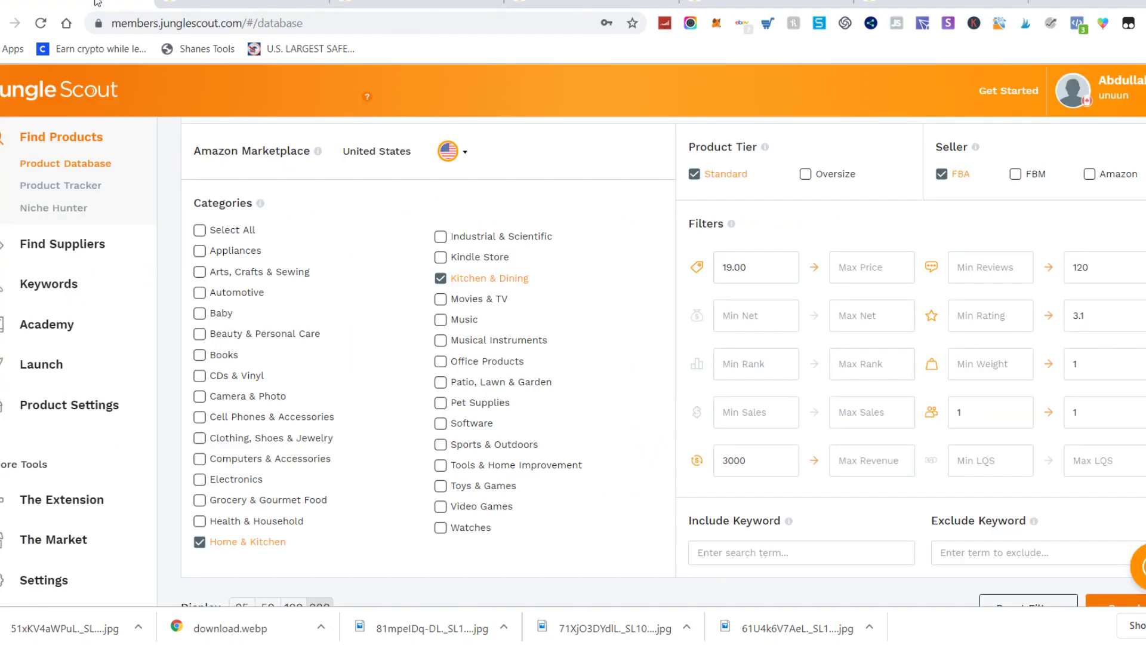
scroll(403, 271, "down", 4)
scroll(404, 271, "down", 3)
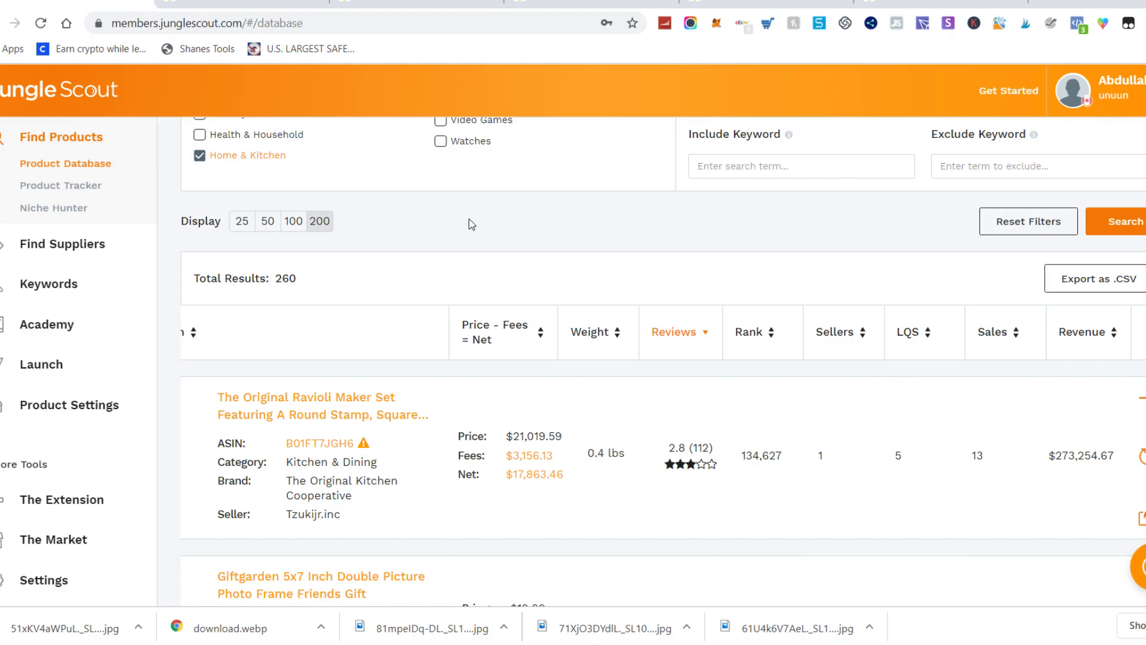
scroll(434, 233, "down", 10)
scroll(435, 238, "down", 5)
scroll(435, 239, "up", 10)
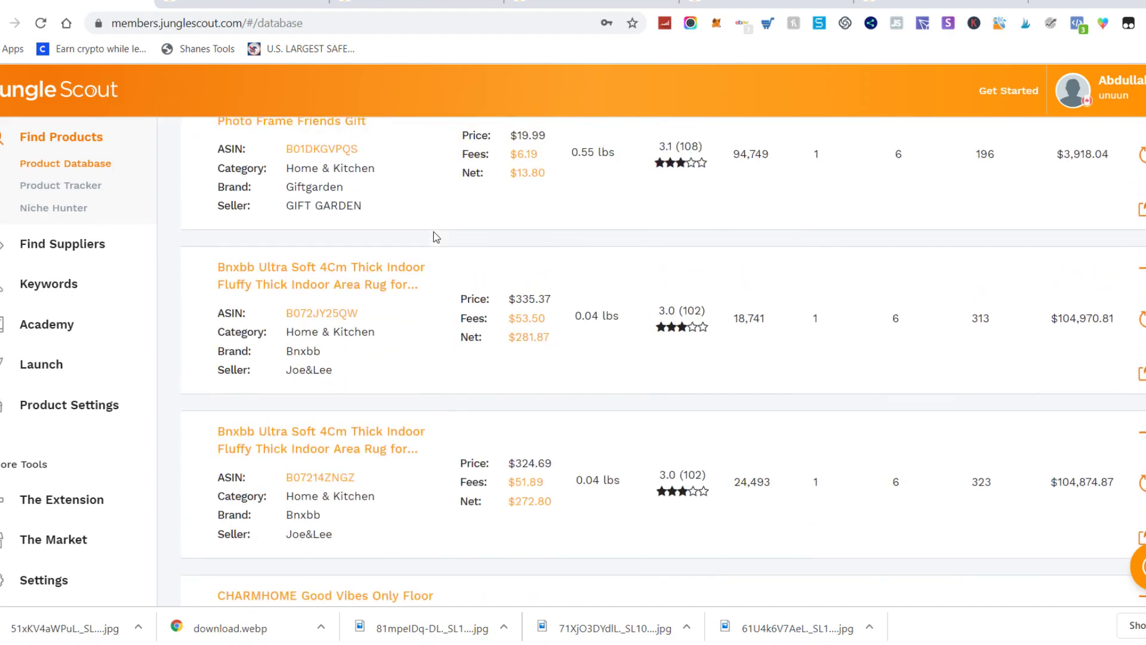
scroll(433, 233, "up", 8)
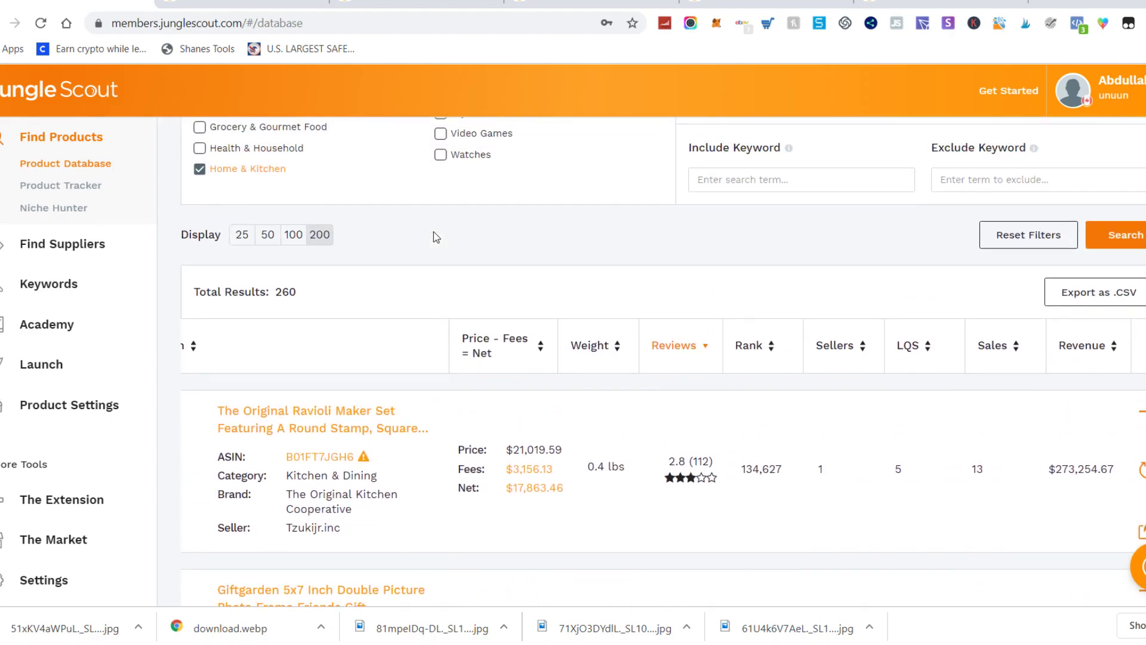
scroll(435, 237, "up", 7)
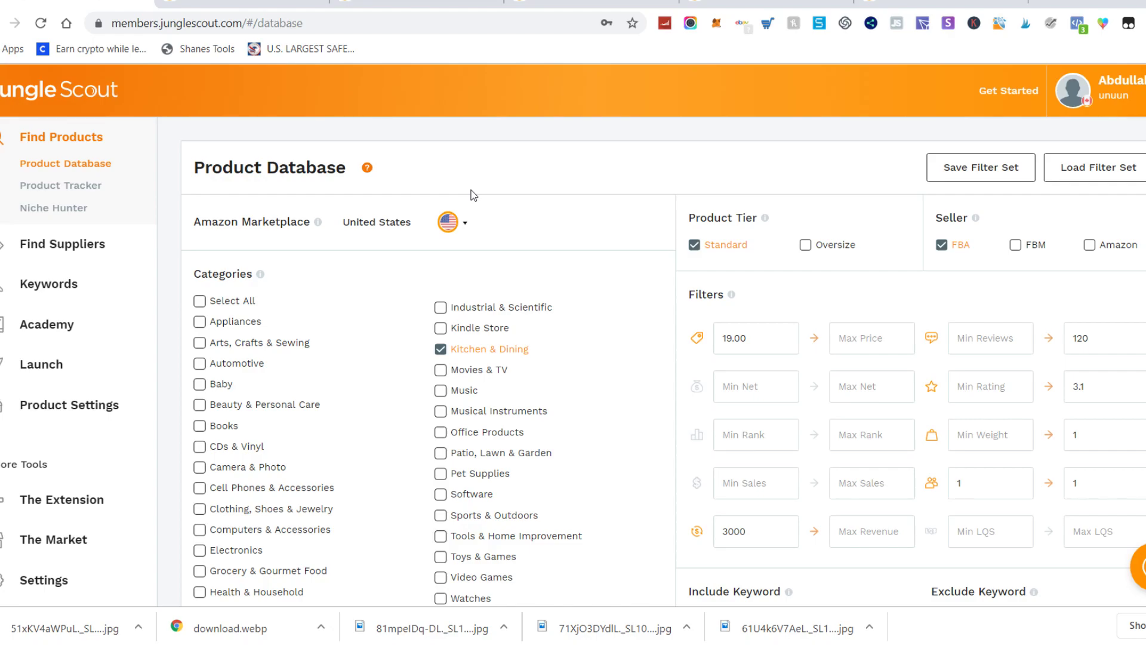
scroll(494, 184, "down", 1)
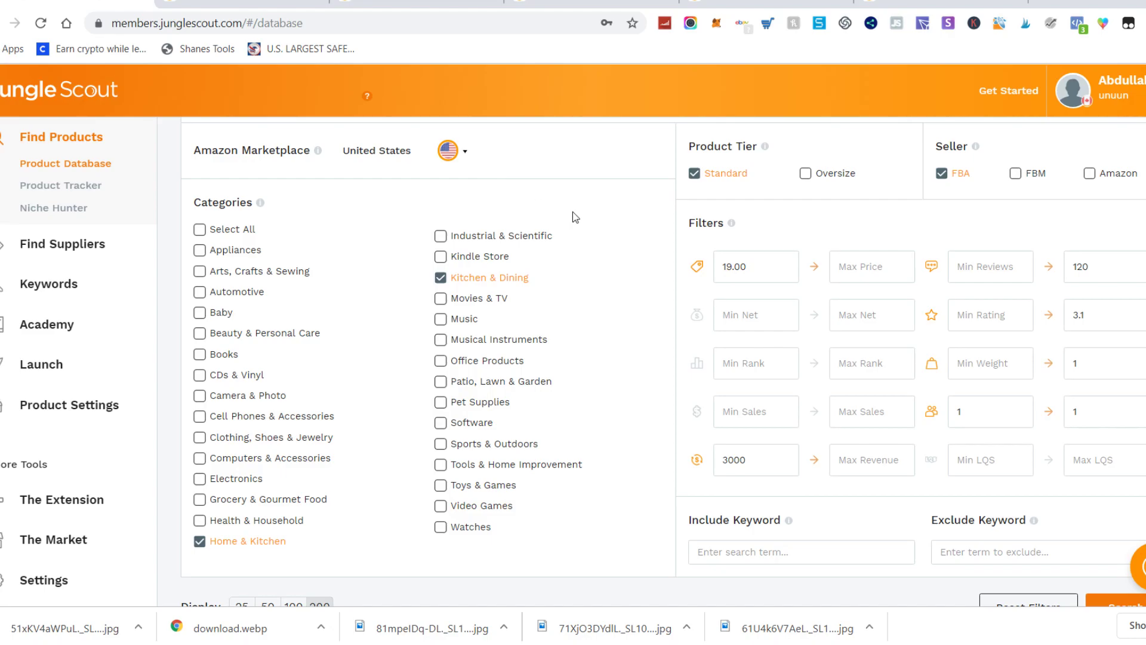
scroll(573, 218, "down", 5)
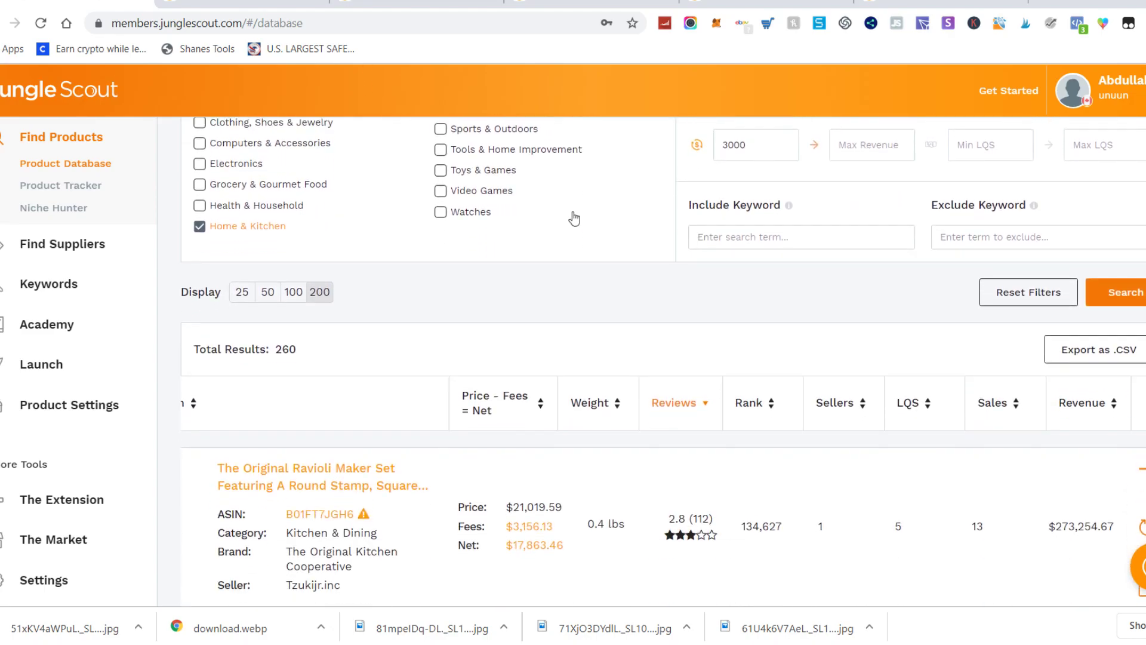